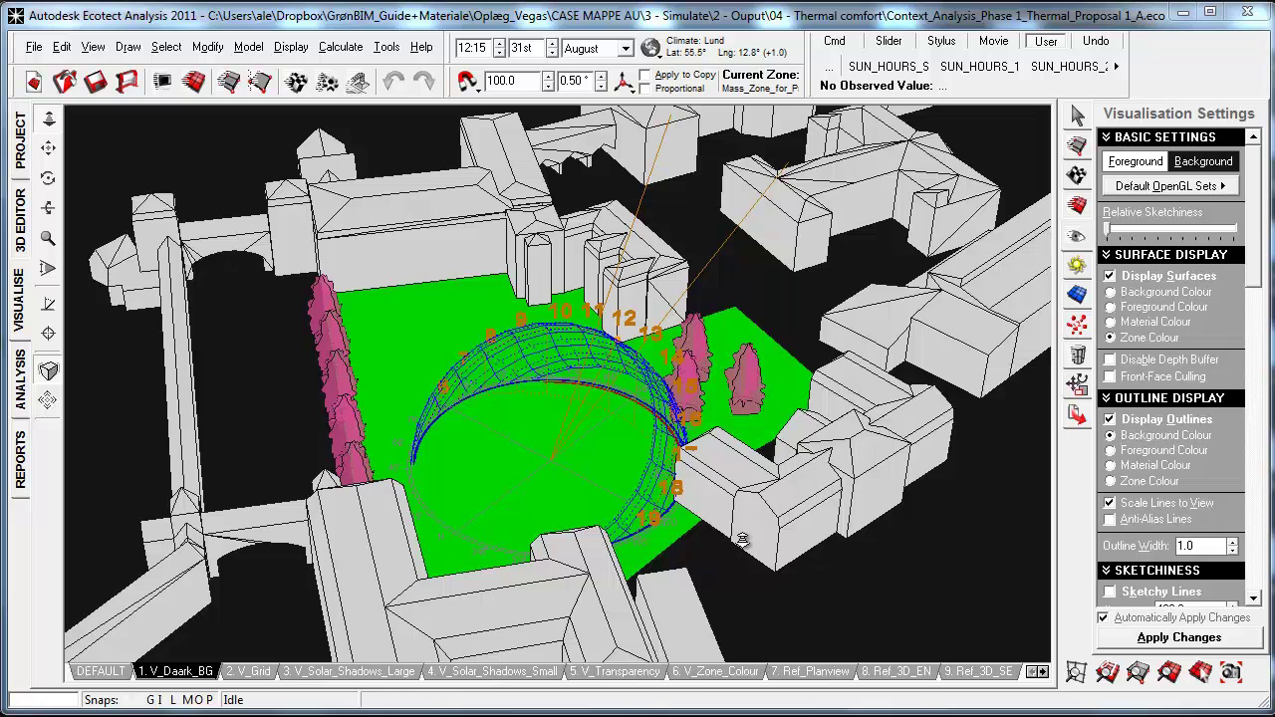
Examine the weather files available for loading as the model's climate data, leaving the current climate loaded.
{"action": "left_click_drag", "start_coordinate": [546, 524], "coordinate": [456, 526]}
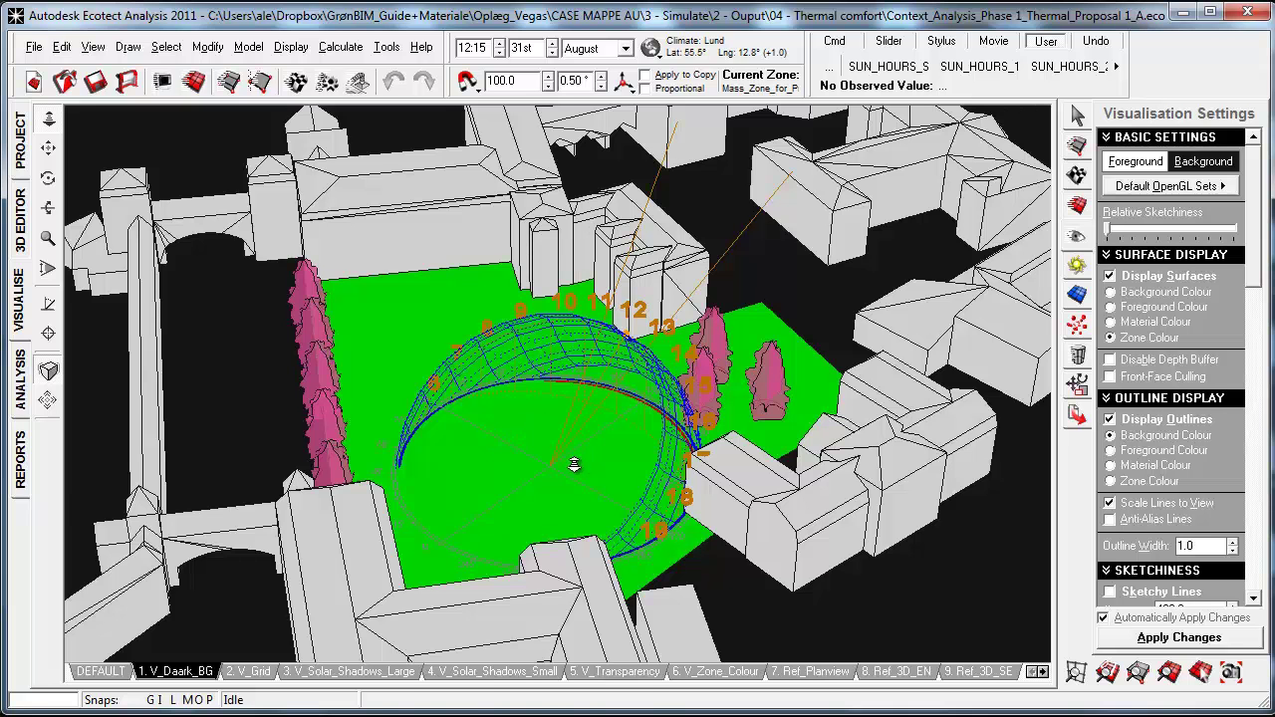
{"action": "left_click_drag", "start_coordinate": [574, 464], "coordinate": [575, 455]}
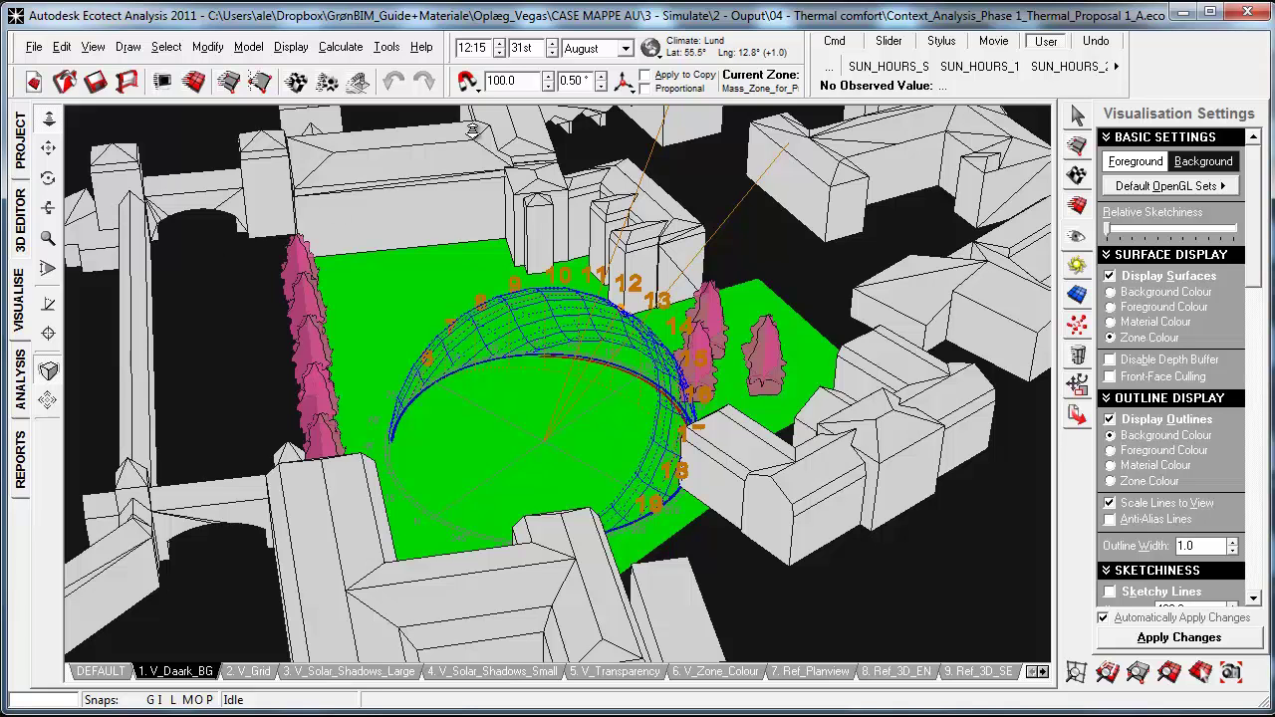
{"action": "left_click", "coordinate": [653, 56]}
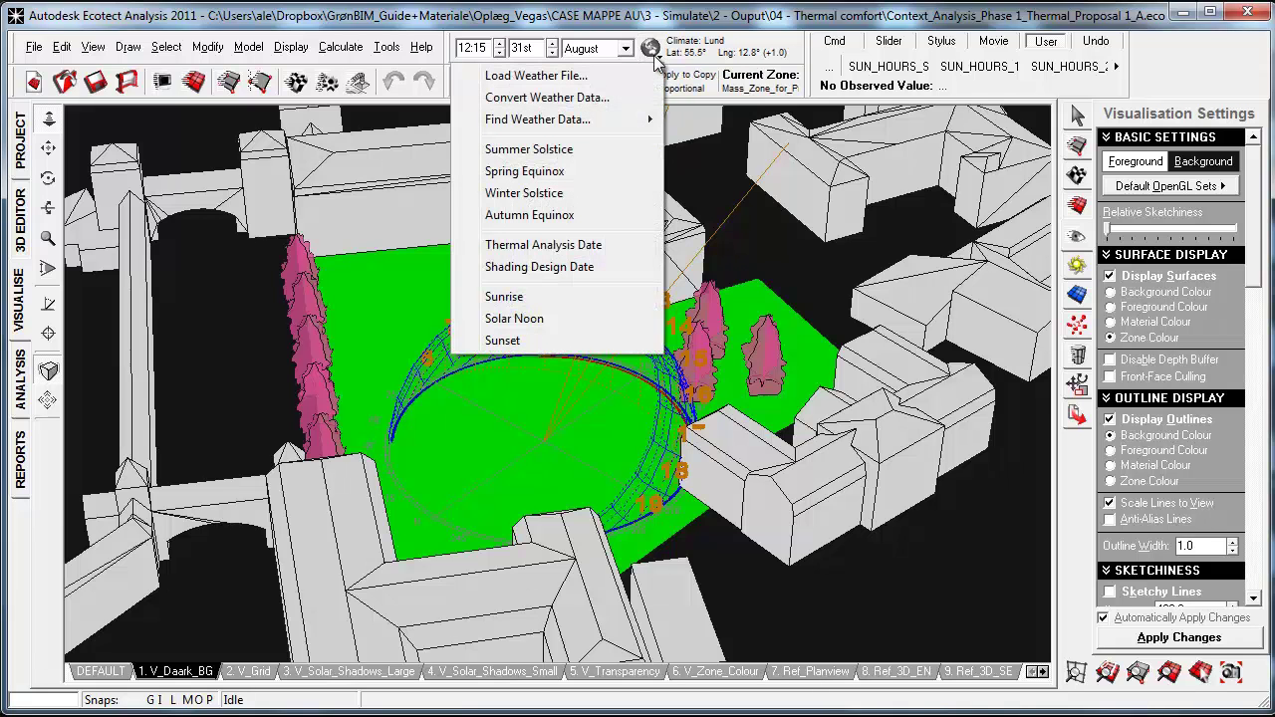
{"action": "left_click", "coordinate": [602, 77]}
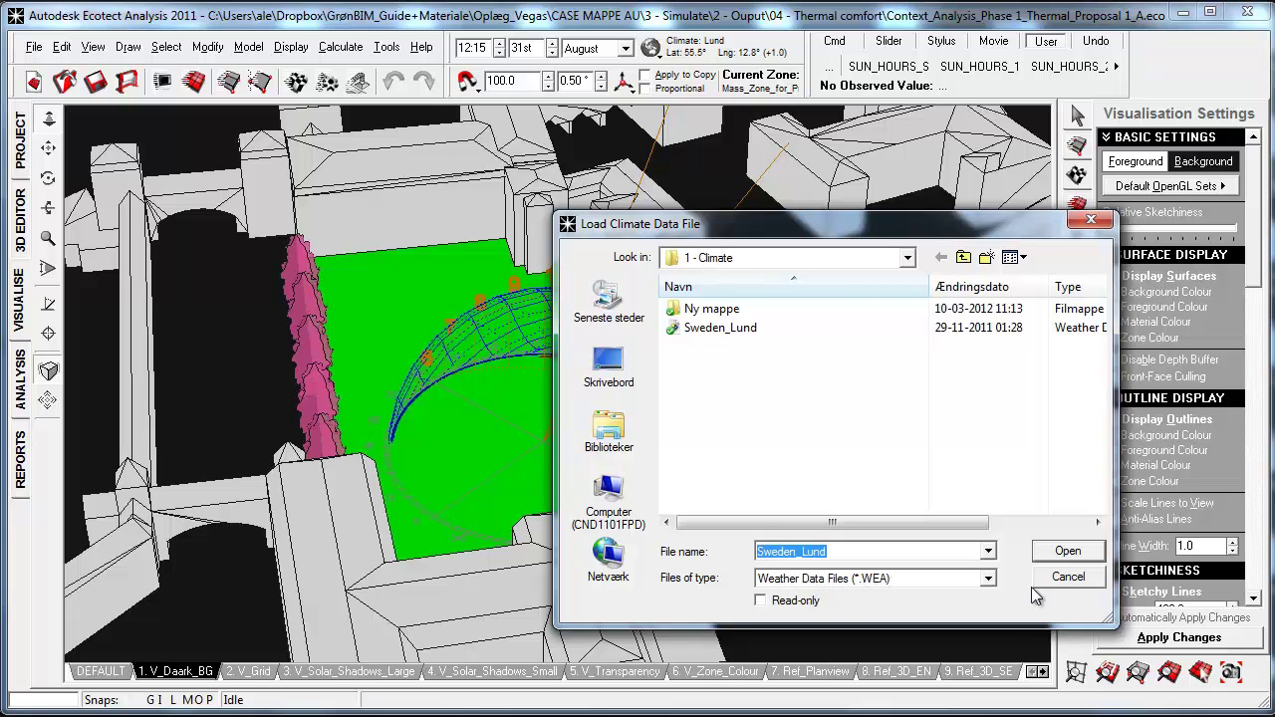
{"action": "left_click", "coordinate": [1064, 579]}
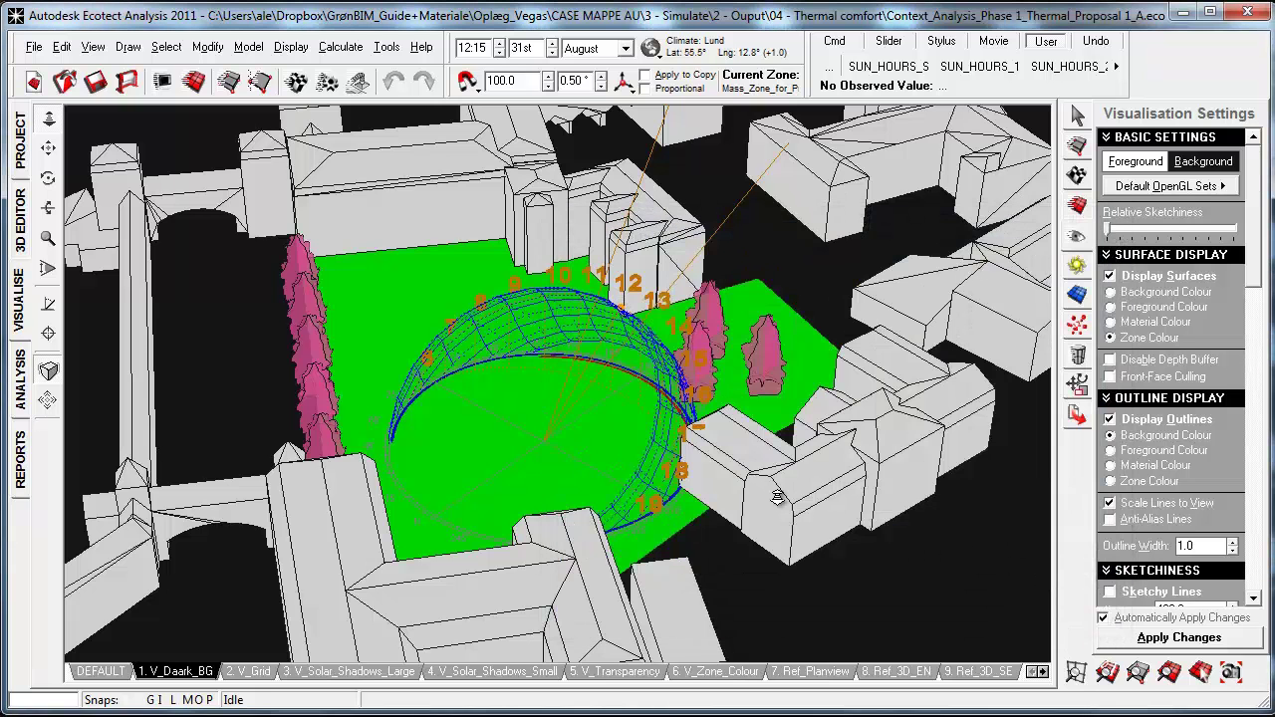
Examine the available options for finding and converting weather data.
{"action": "mouse_move", "coordinate": [759, 500]}
{"action": "left_mouse_down"}
{"action": "mouse_move", "coordinate": [757, 468]}
{"action": "mouse_move", "coordinate": [751, 508]}
{"action": "left_mouse_up"}
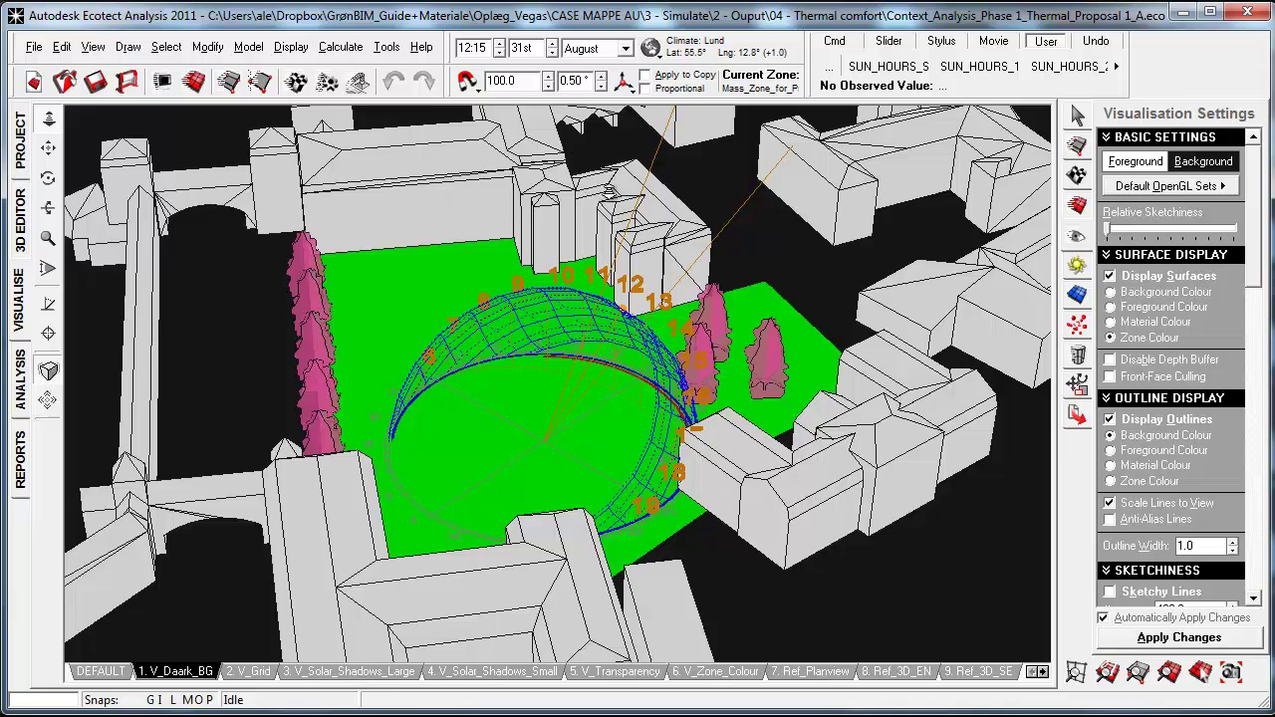
{"action": "left_click", "coordinate": [650, 50]}
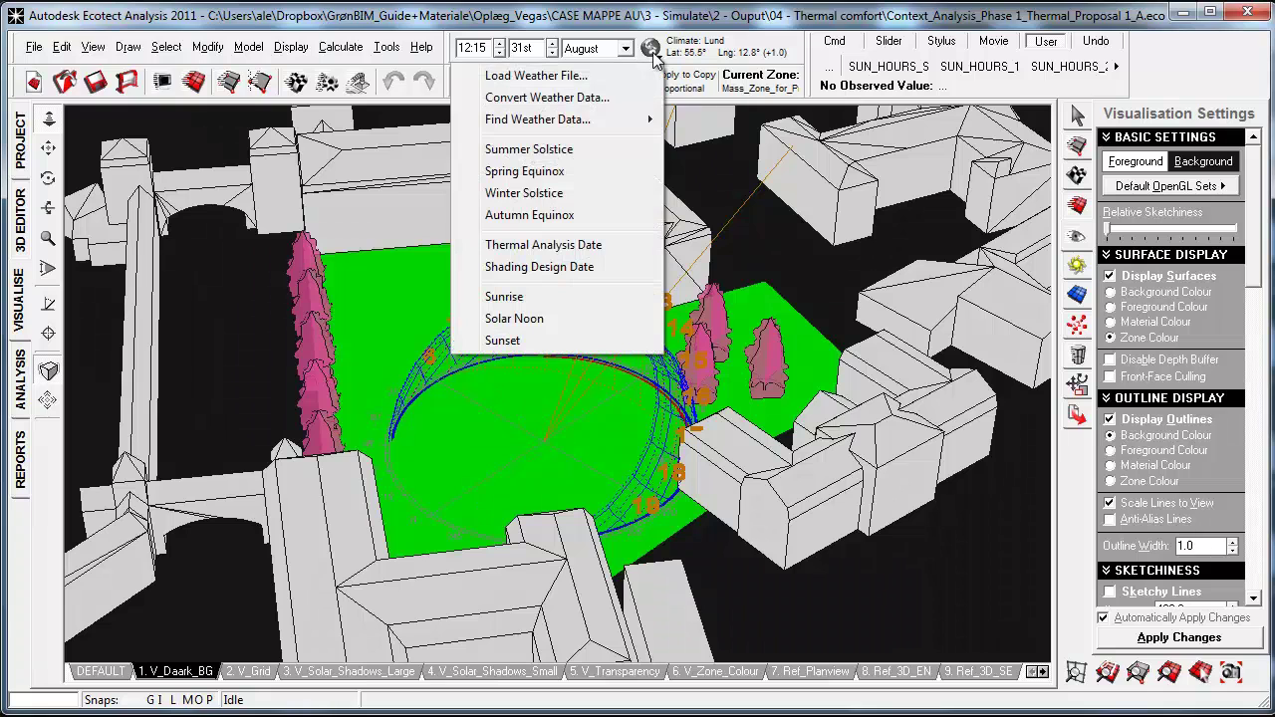
{"action": "mouse_move", "coordinate": [621, 122]}
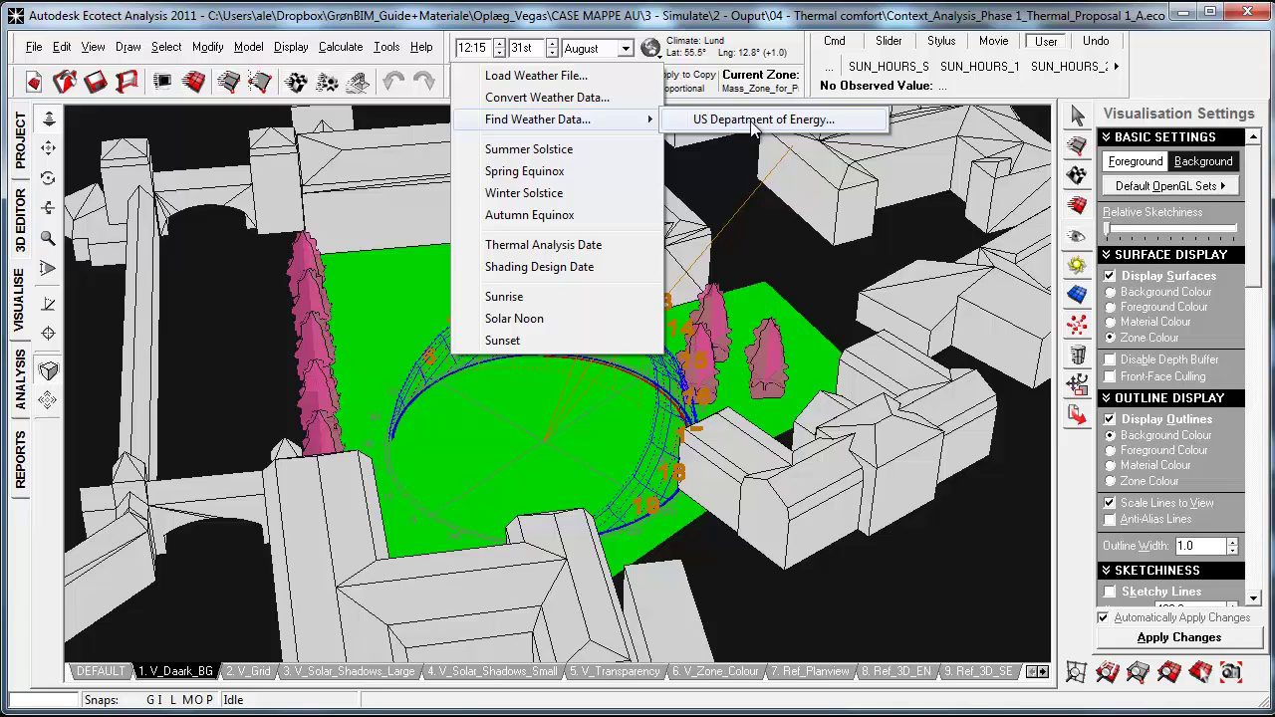
{"action": "left_click", "coordinate": [713, 165]}
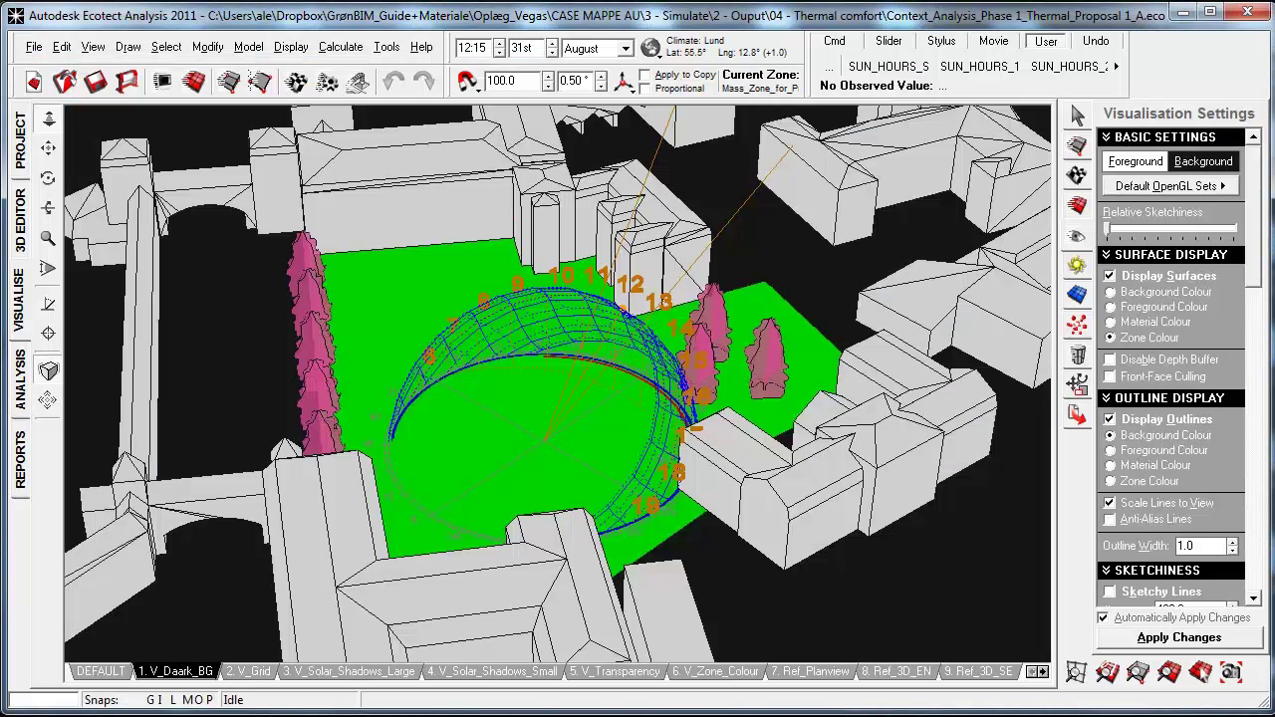
{"action": "left_click", "coordinate": [387, 47]}
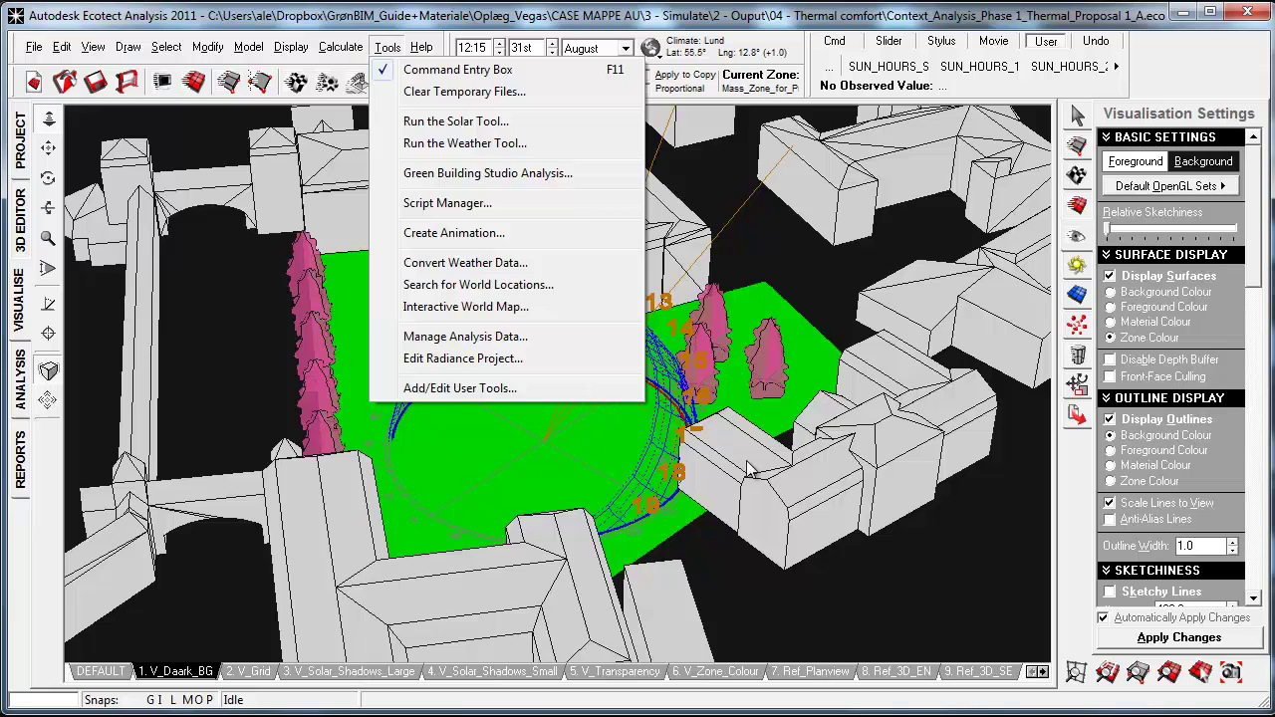
{"action": "left_click", "coordinate": [872, 595]}
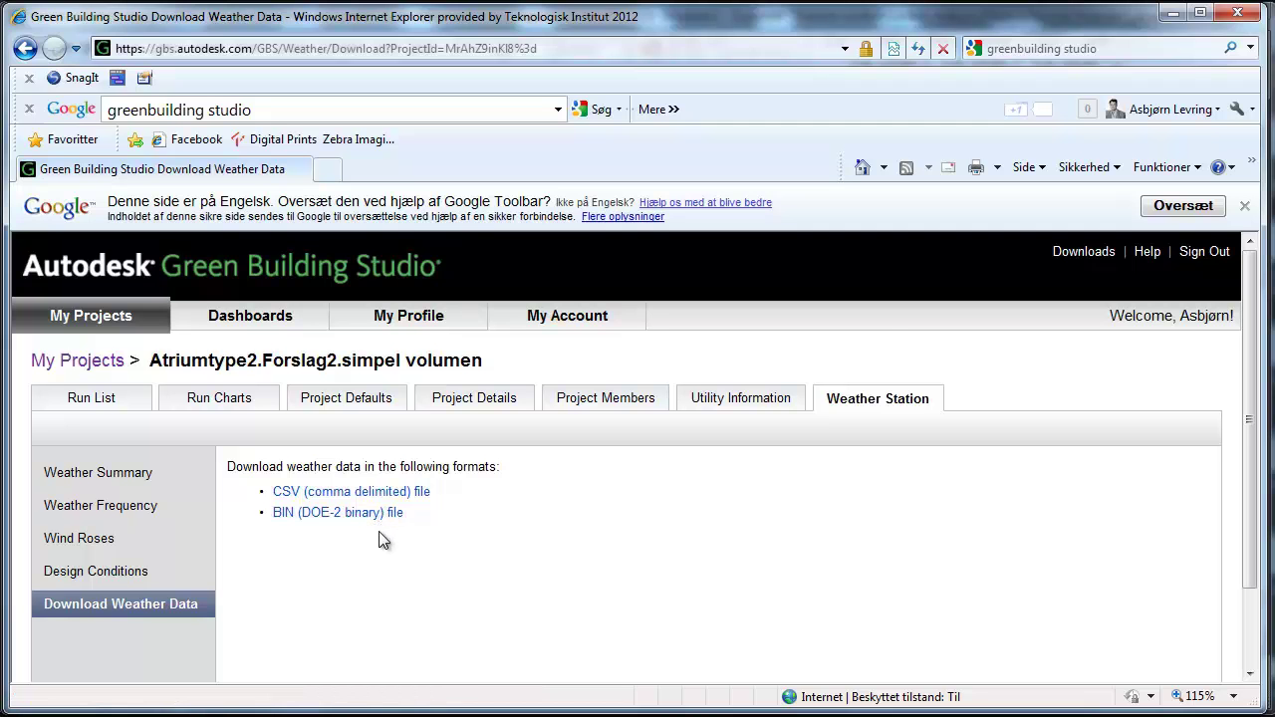
Switch to METEONORM, open the site selection map and enlarge the area of eastern Denmark and southern Sweden.
{"action": "left_click", "coordinate": [1172, 13]}
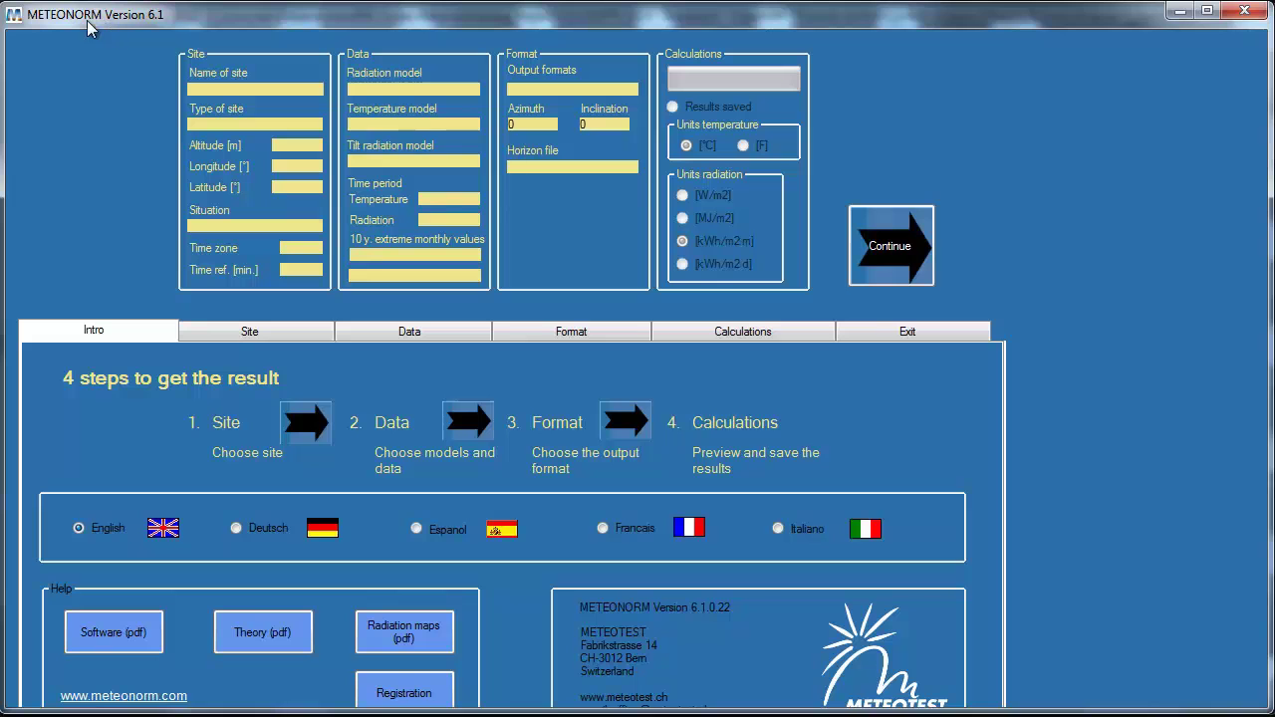
{"action": "left_click", "coordinate": [895, 265]}
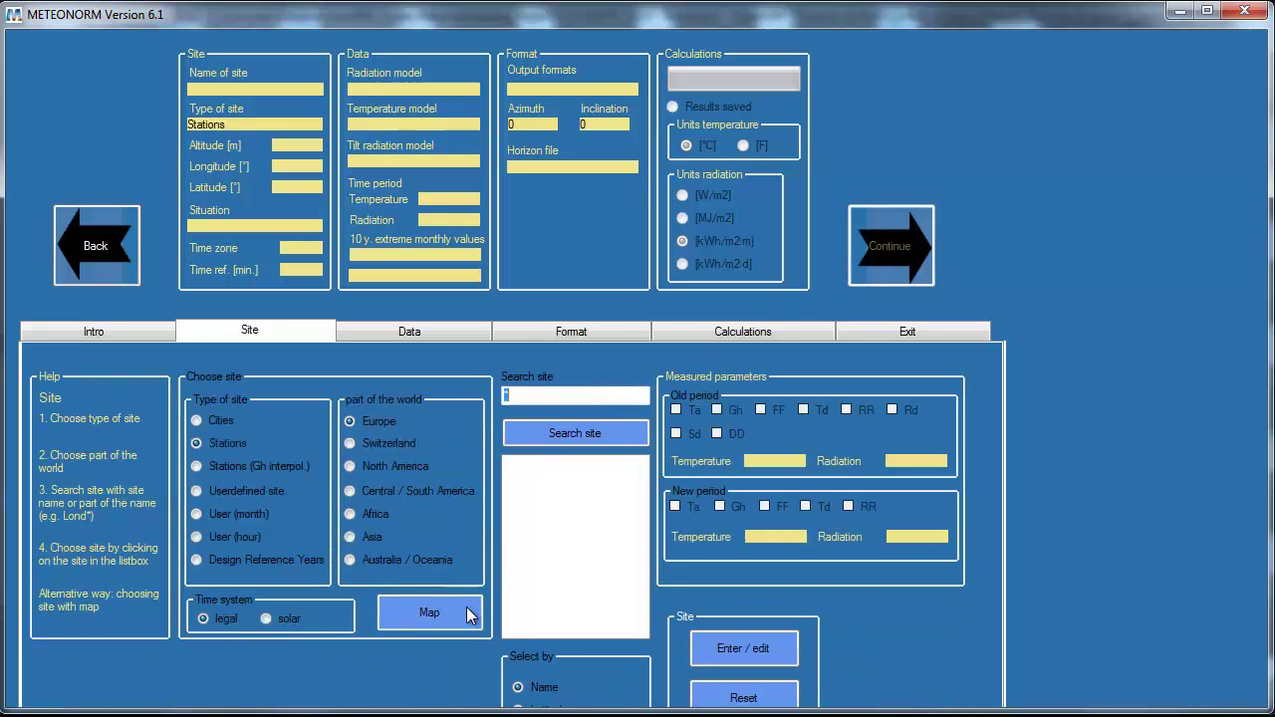
{"action": "left_click", "coordinate": [439, 622]}
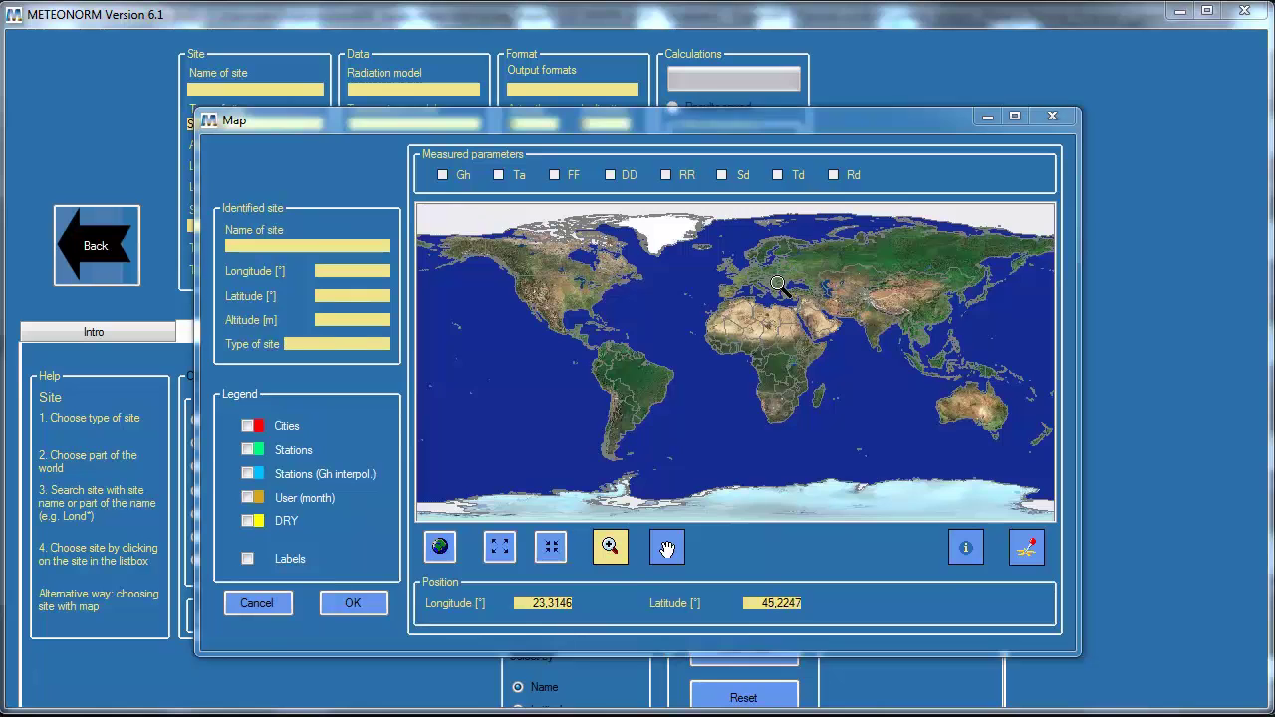
{"action": "right_click", "coordinate": [757, 274]}
{"action": "left_click_drag", "start_coordinate": [745, 263], "coordinate": [778, 305]}
{"action": "left_click_drag", "start_coordinate": [606, 282], "coordinate": [685, 329]}
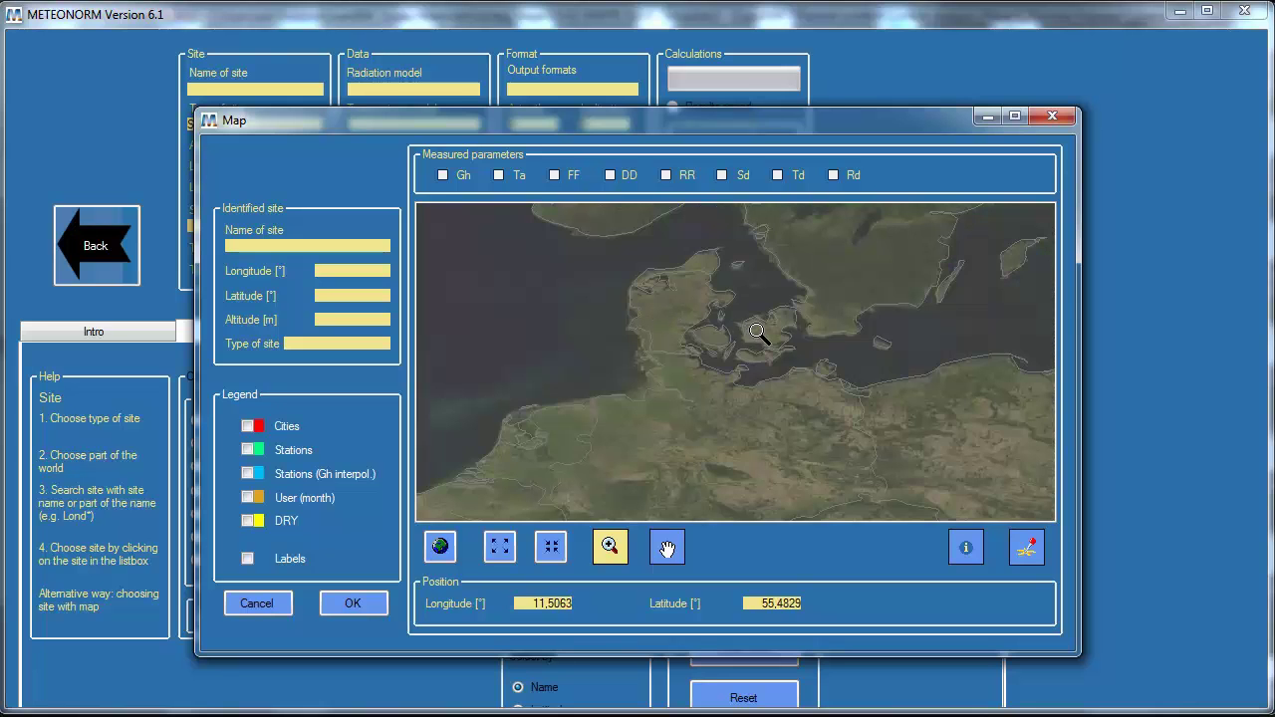
{"action": "left_click_drag", "start_coordinate": [745, 263], "coordinate": [908, 383]}
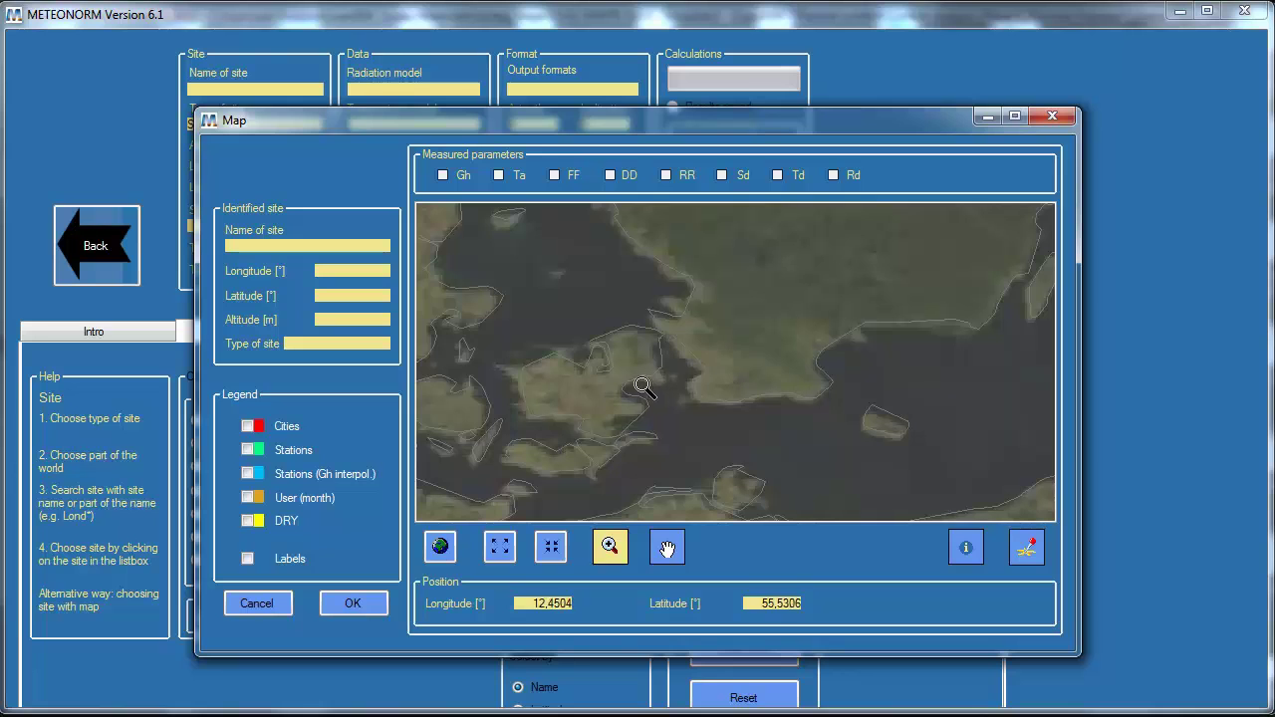
Show cities, stations and Gh-interpolated stations on the map, and choose the Lund station as the site.
{"action": "left_click", "coordinate": [247, 426]}
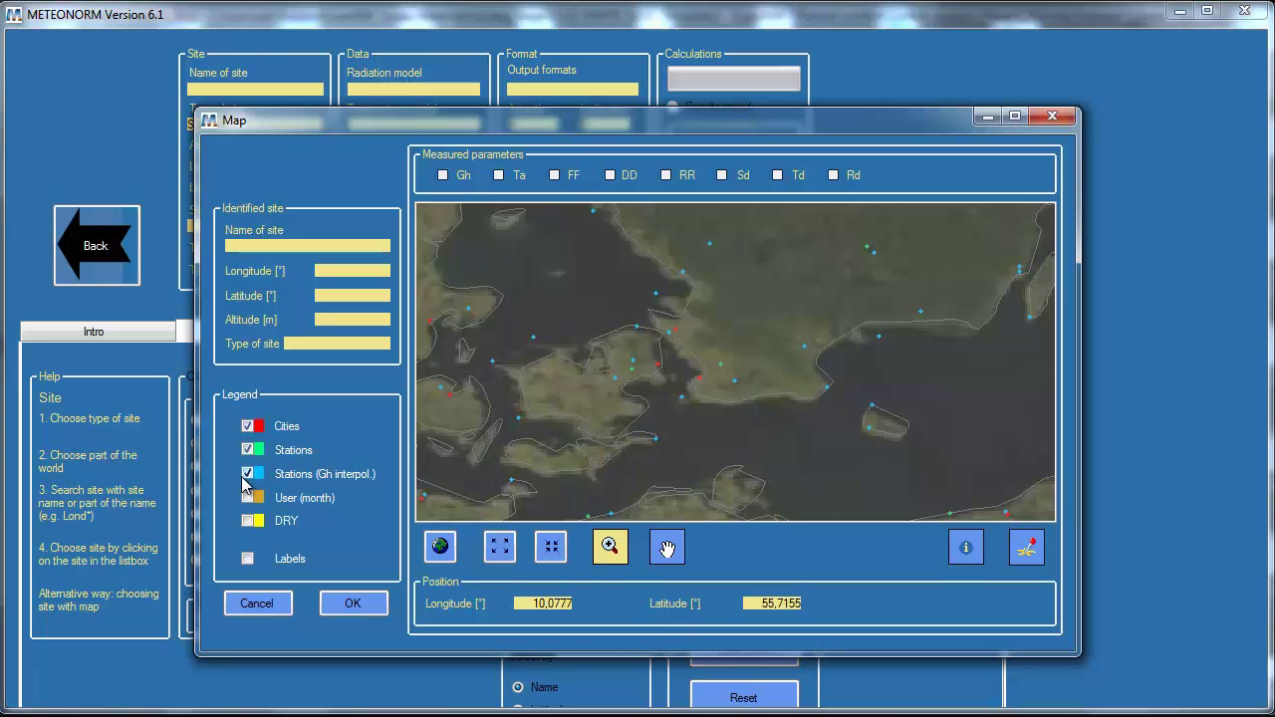
{"action": "left_click", "coordinate": [966, 551]}
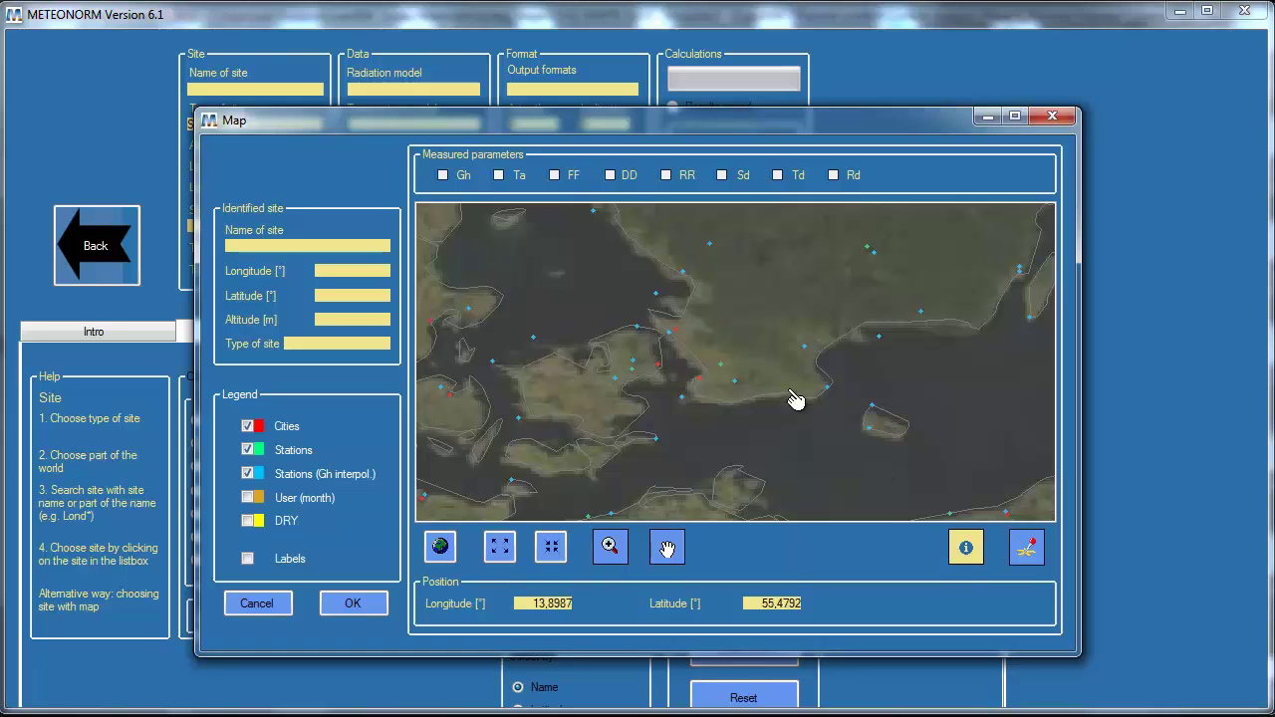
{"action": "left_click", "coordinate": [721, 366]}
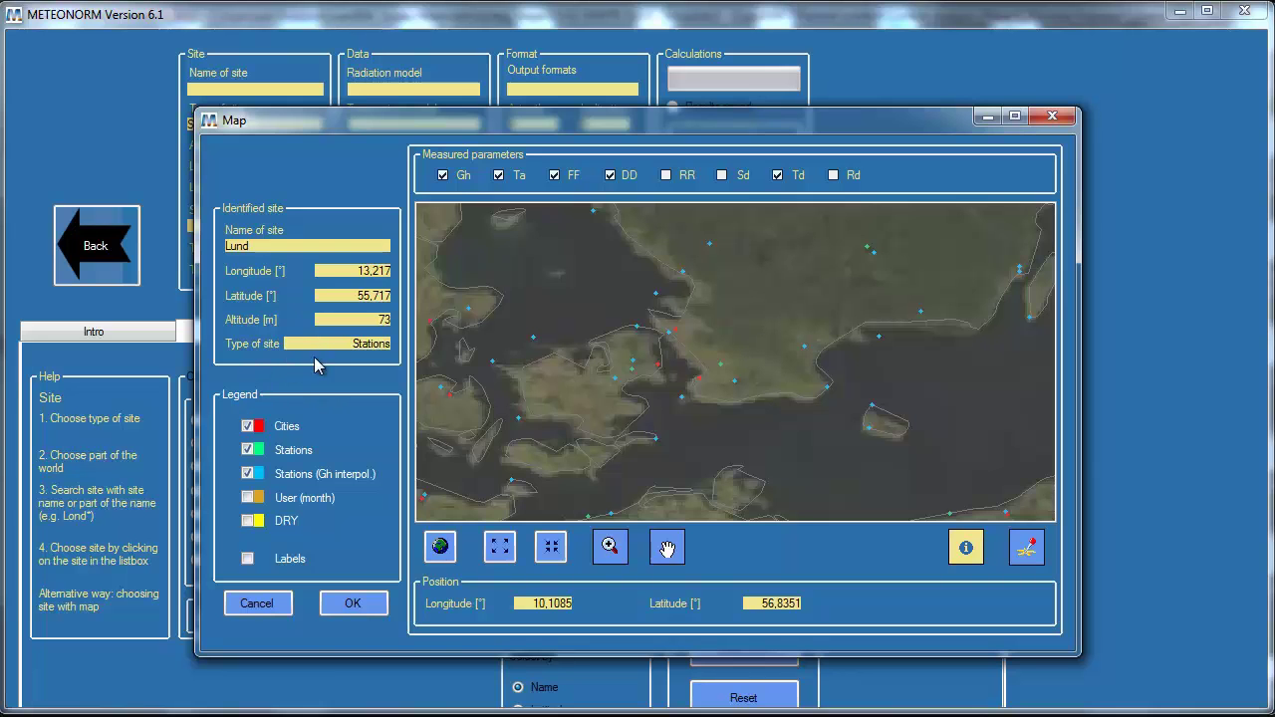
{"action": "left_click", "coordinate": [347, 606]}
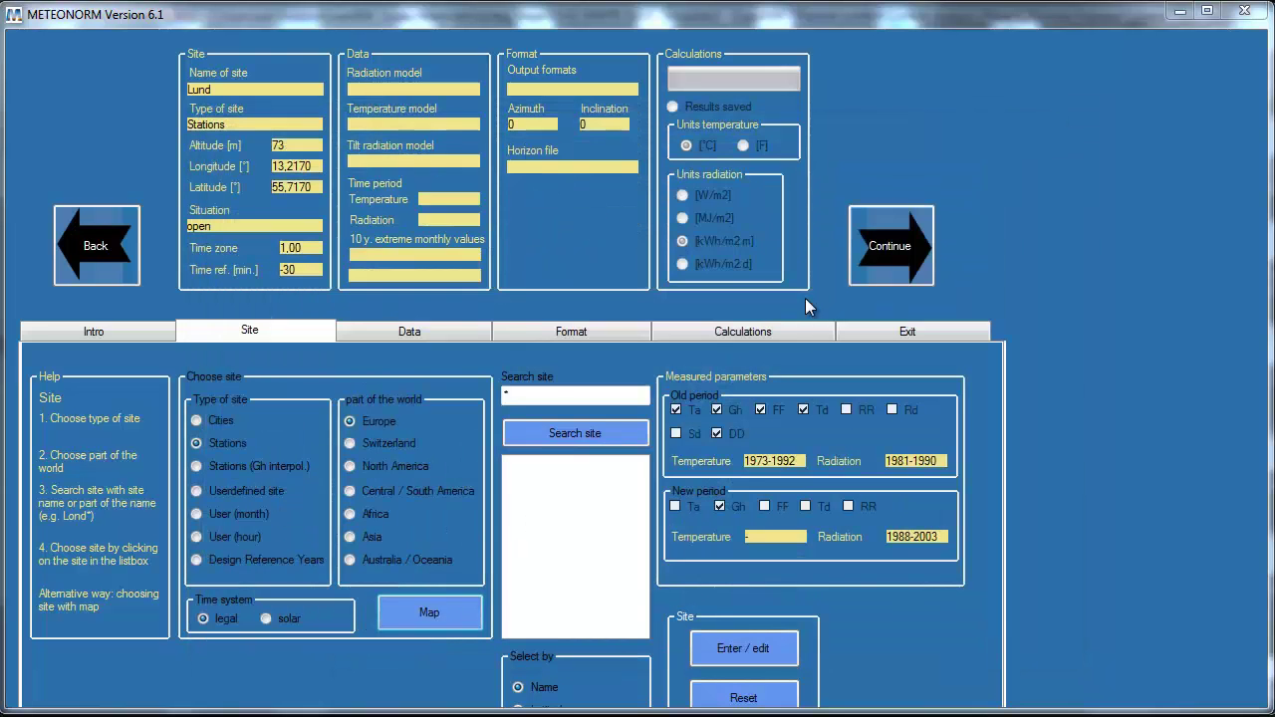
Accept the default data models and time periods, and choose EnergyPlus as the output format.
{"action": "left_click", "coordinate": [903, 256]}
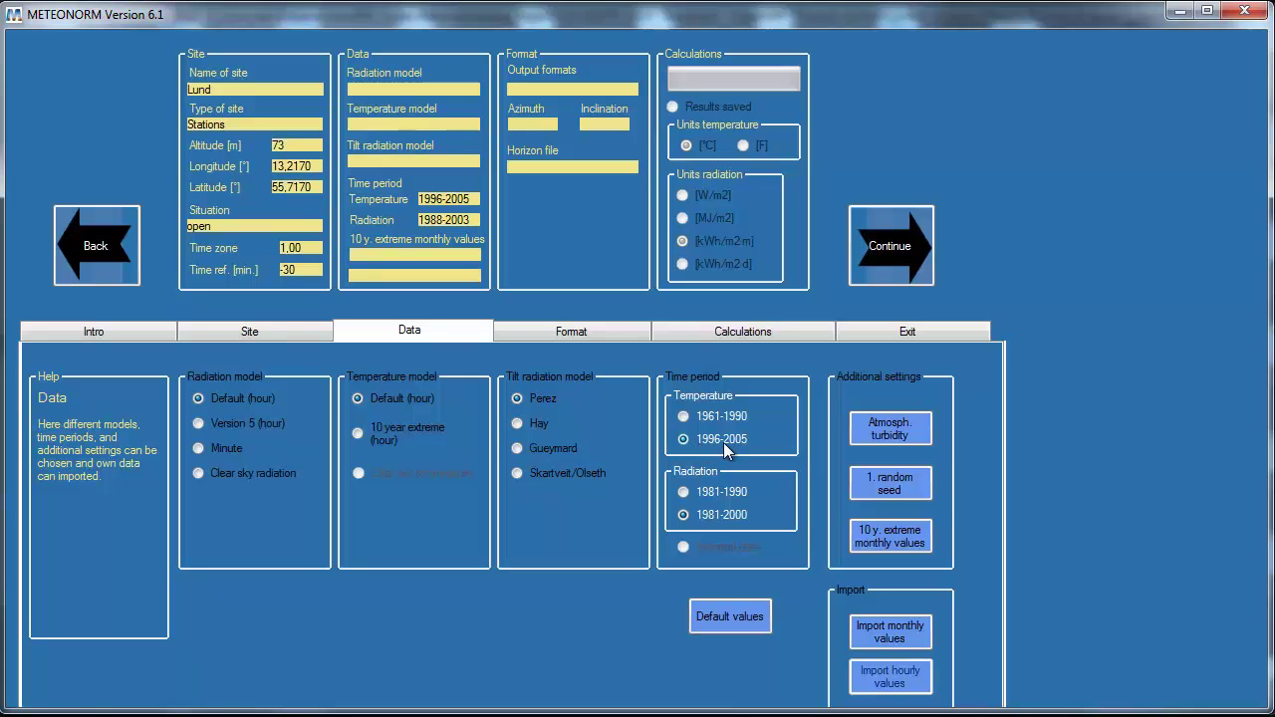
{"action": "left_click", "coordinate": [901, 258]}
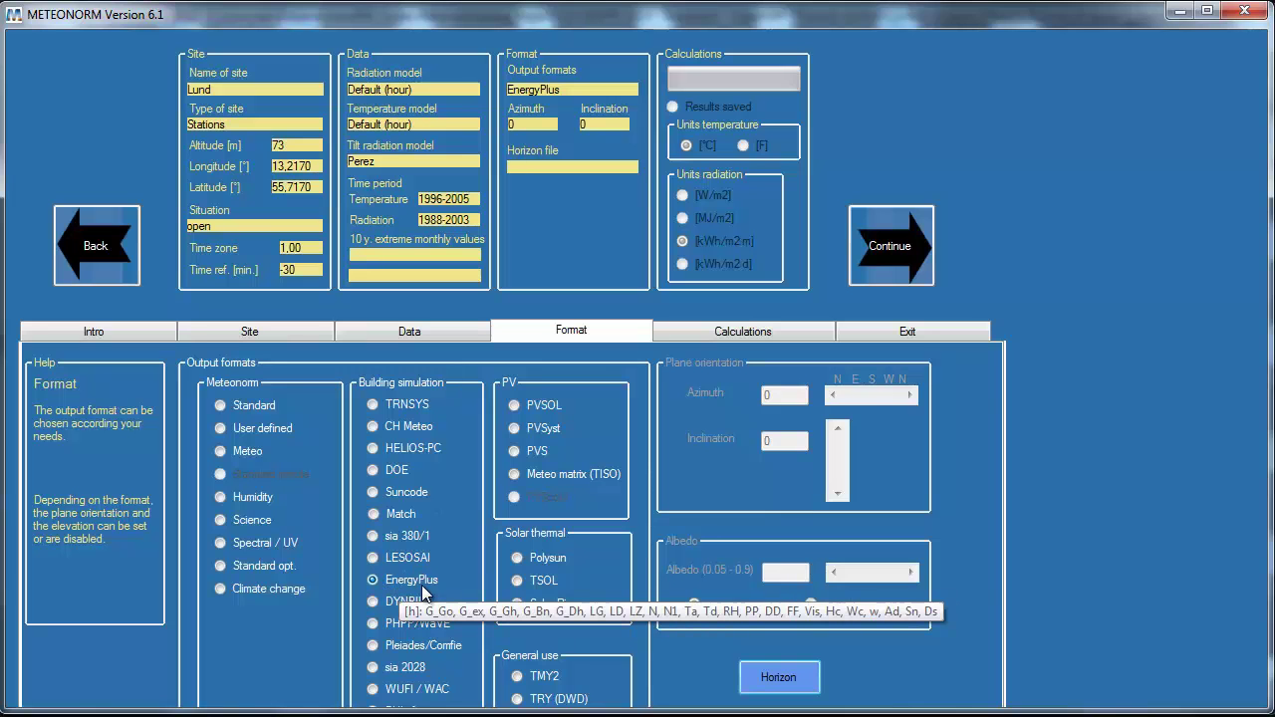
Calculate the horizon for Lund and apply it to the site.
{"action": "left_click", "coordinate": [793, 680]}
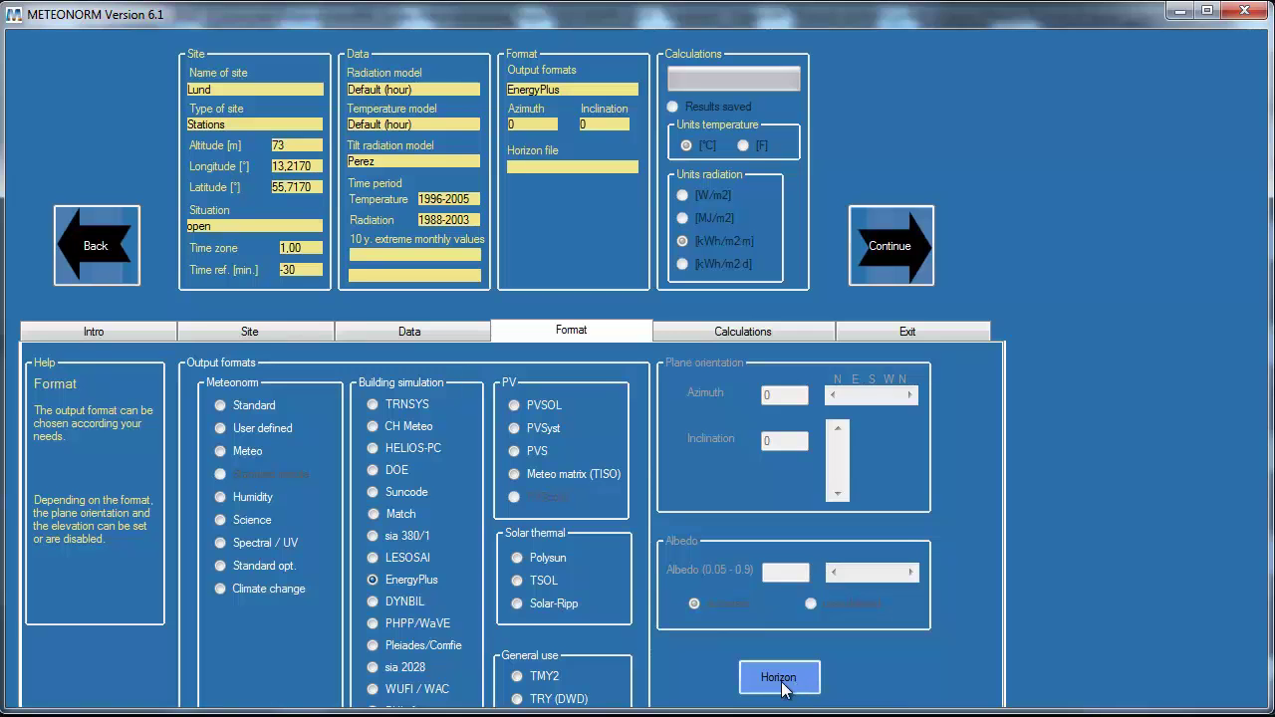
{"action": "left_click_drag", "start_coordinate": [735, 239], "coordinate": [688, 37]}
{"action": "left_click", "coordinate": [511, 522]}
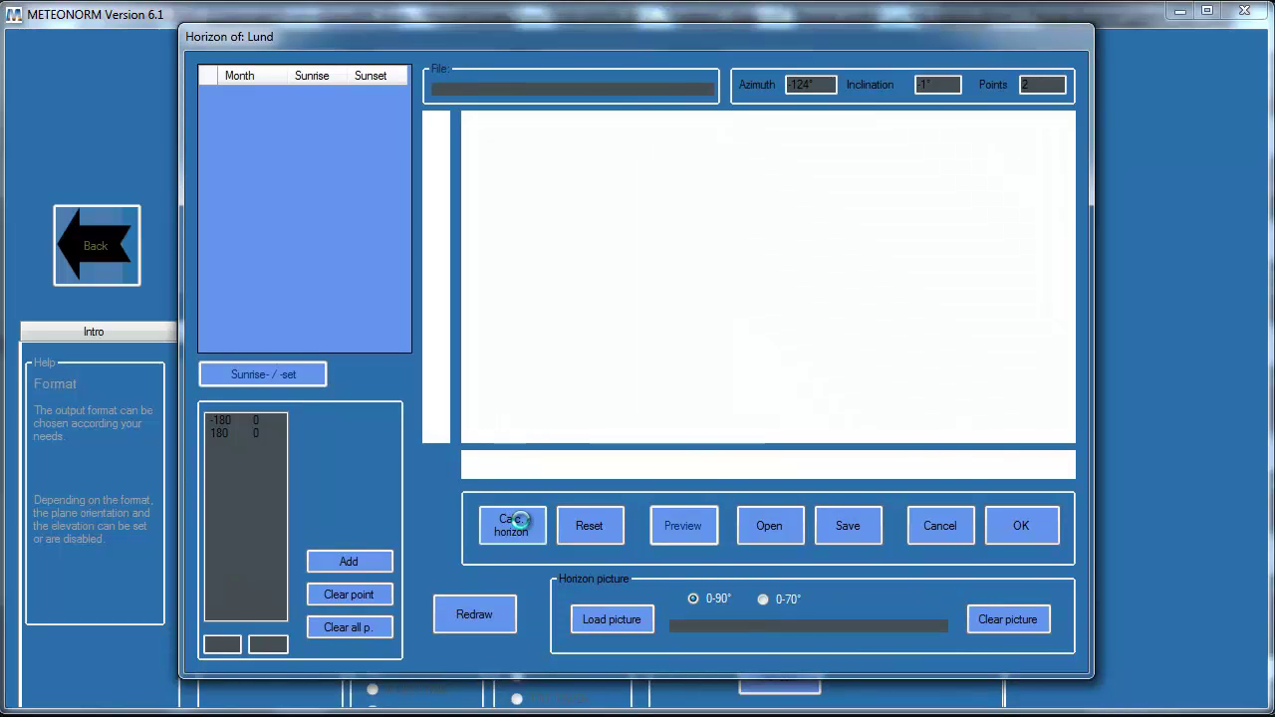
{"action": "left_click", "coordinate": [1032, 528]}
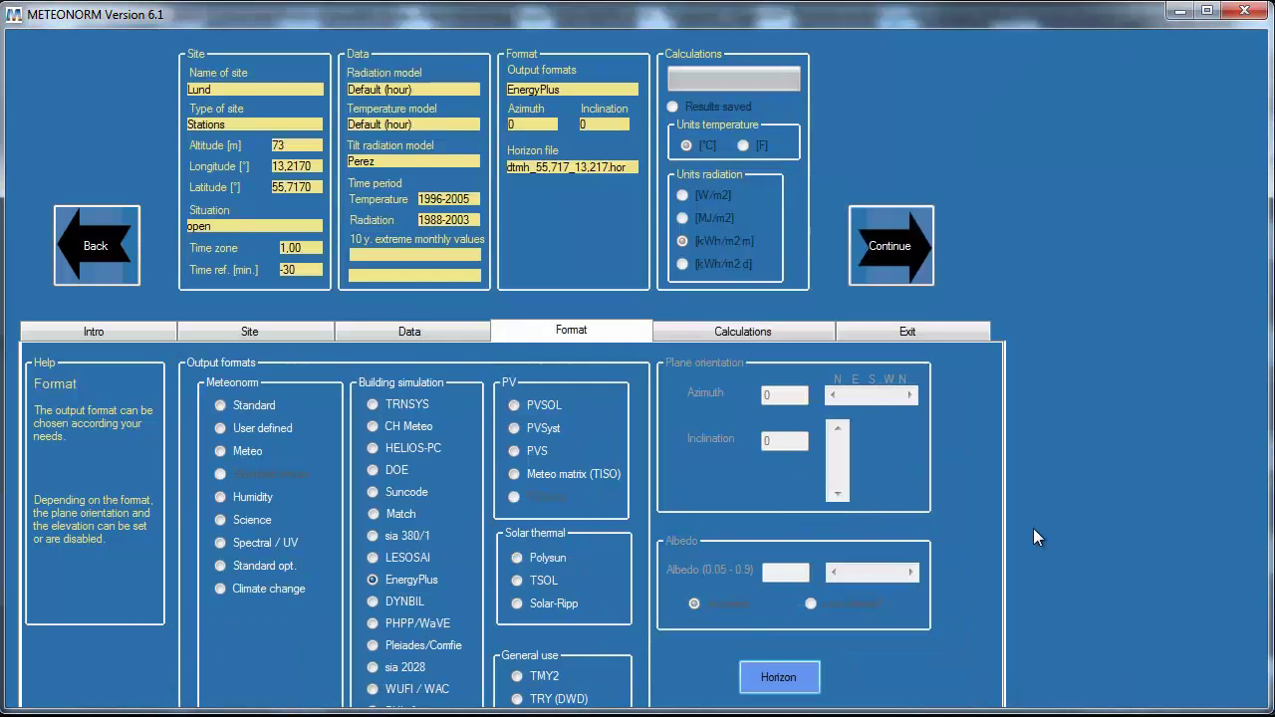
Run the calculation for Lund and examine the radiation, temperature, precipitation, sunshine duration and daily global radiation charts.
{"action": "left_click", "coordinate": [903, 250]}
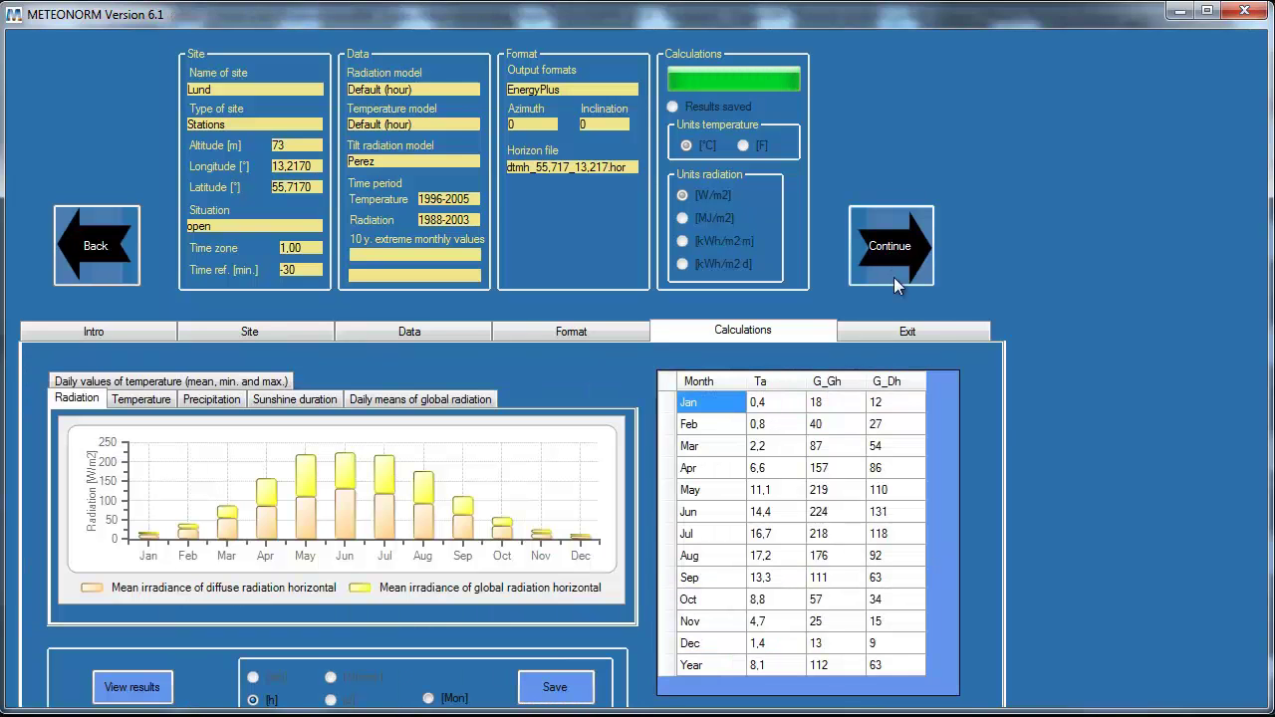
{"action": "left_click", "coordinate": [154, 403]}
{"action": "left_click", "coordinate": [207, 401]}
{"action": "left_click", "coordinate": [275, 401]}
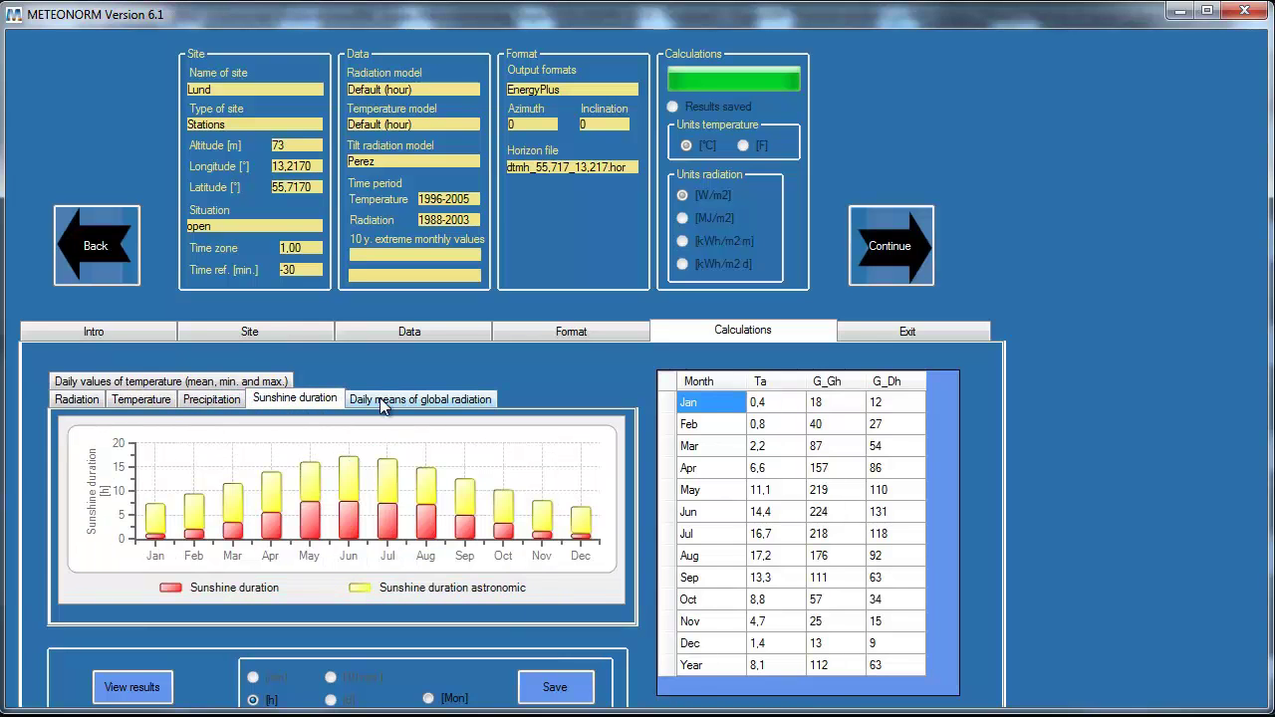
{"action": "left_click", "coordinate": [398, 400]}
{"action": "left_click", "coordinate": [217, 406]}
{"action": "left_click", "coordinate": [160, 404]}
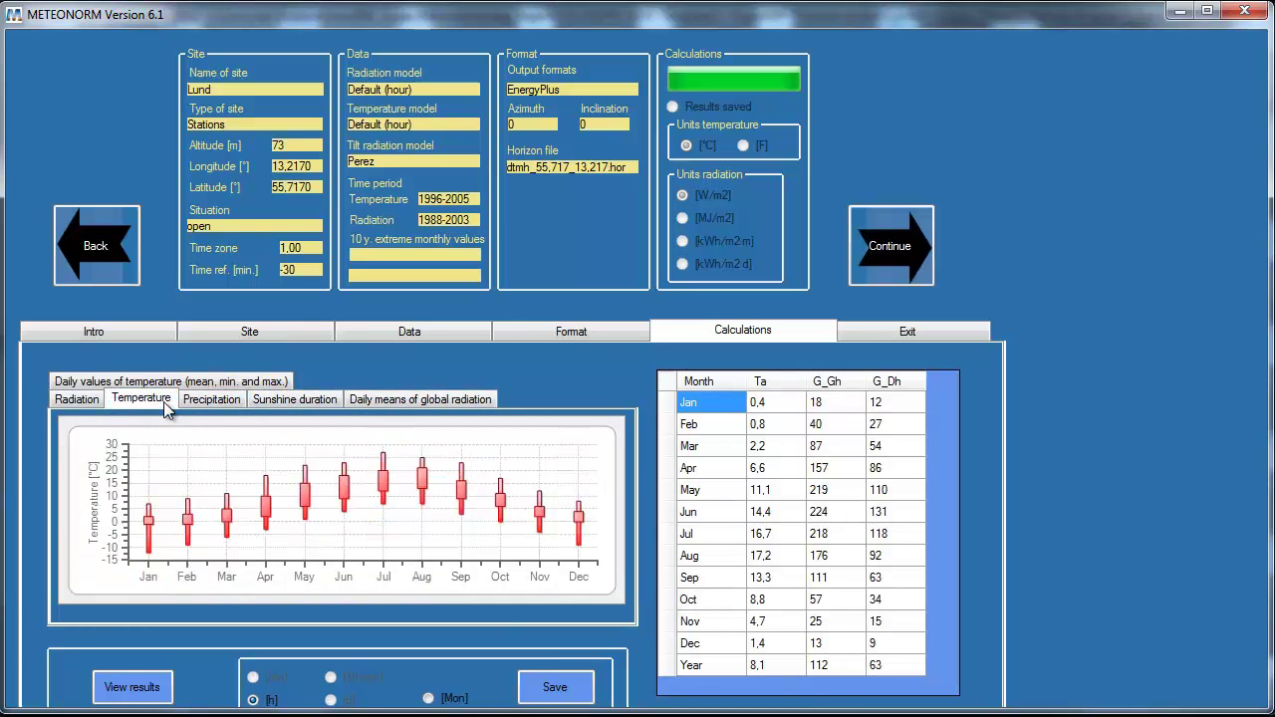
{"action": "left_click", "coordinate": [83, 404]}
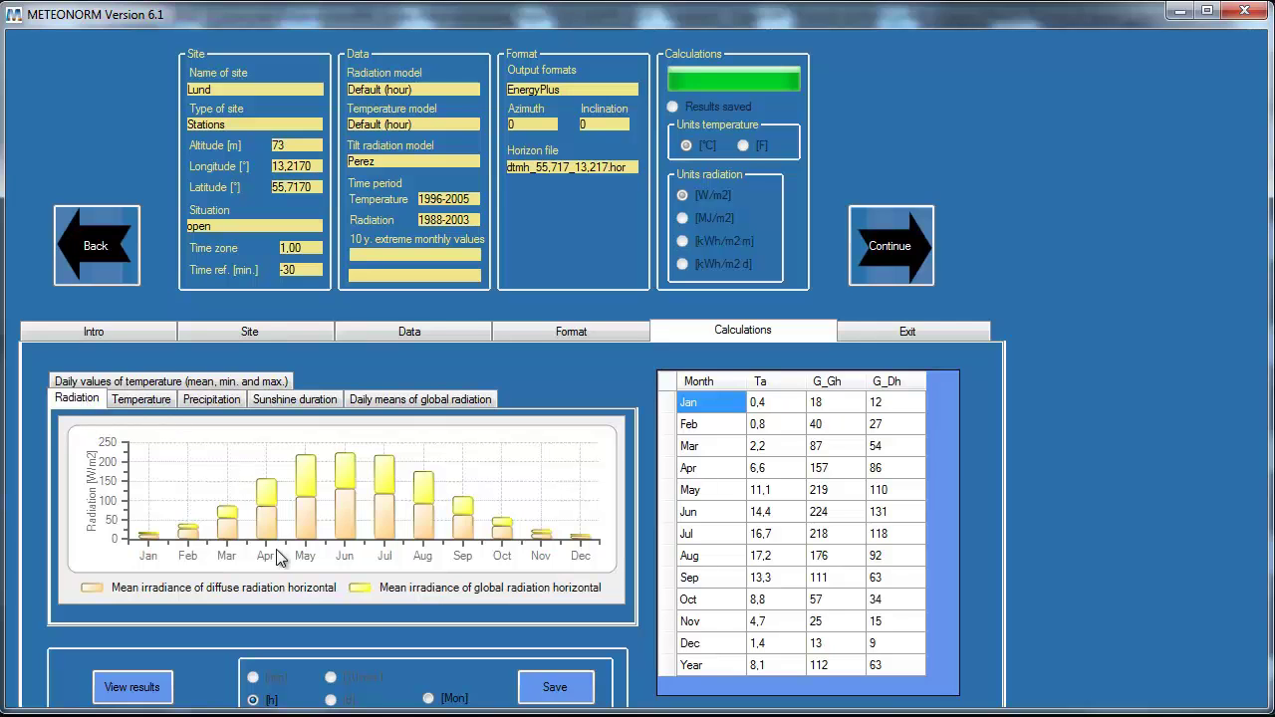
Save the hourly results as Lundhour.epw in the vejrfiler folder on the desktop, replacing the existing file.
{"action": "left_click", "coordinate": [554, 692]}
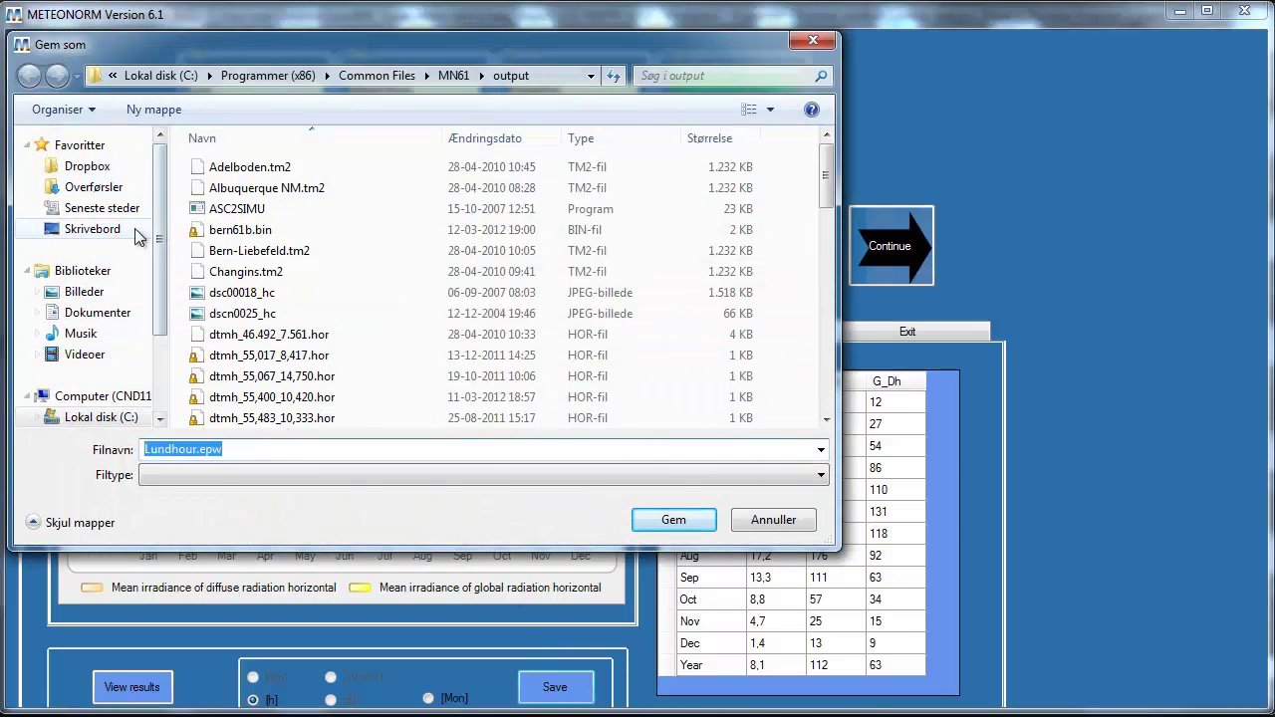
{"action": "left_click", "coordinate": [372, 229]}
{"action": "scroll", "coordinate": [348, 291], "scroll_direction": "down", "scroll_amount": 4}
{"action": "scroll", "coordinate": [324, 316], "scroll_direction": "up", "scroll_amount": 3}
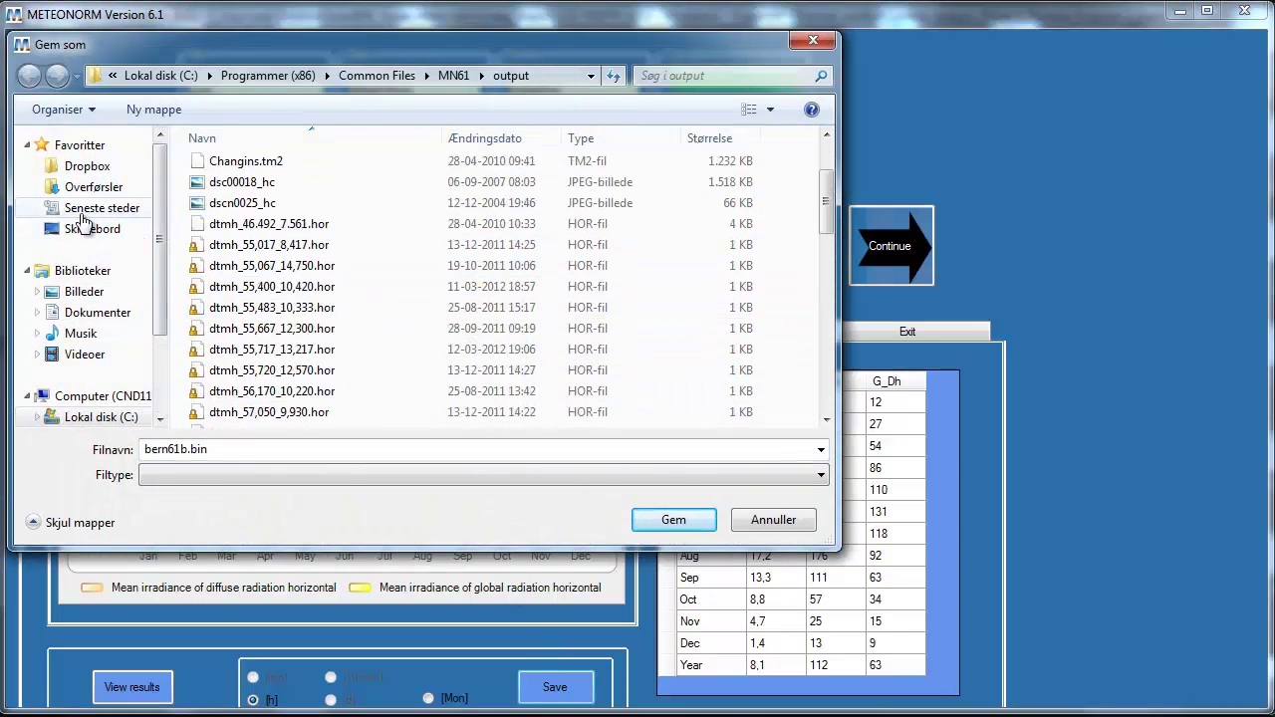
{"action": "left_click", "coordinate": [90, 231]}
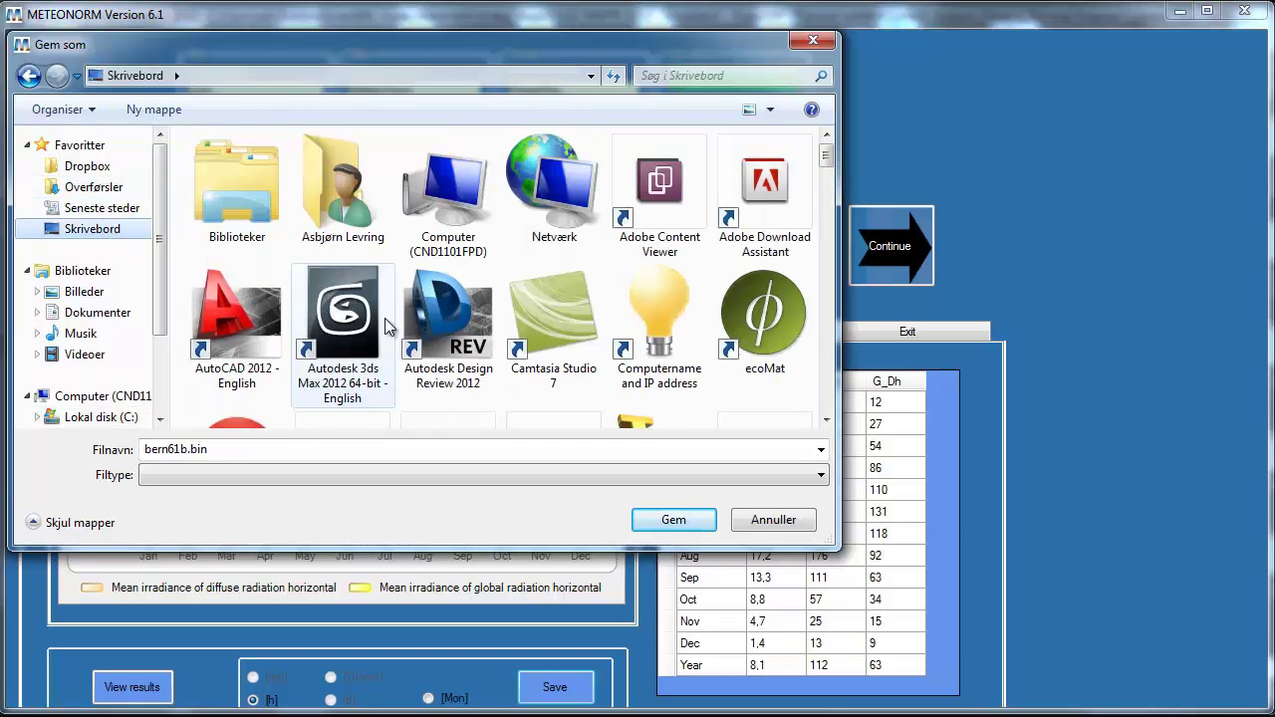
{"action": "scroll", "coordinate": [583, 406], "scroll_direction": "down", "scroll_amount": 5}
{"action": "left_click", "coordinate": [471, 219]}
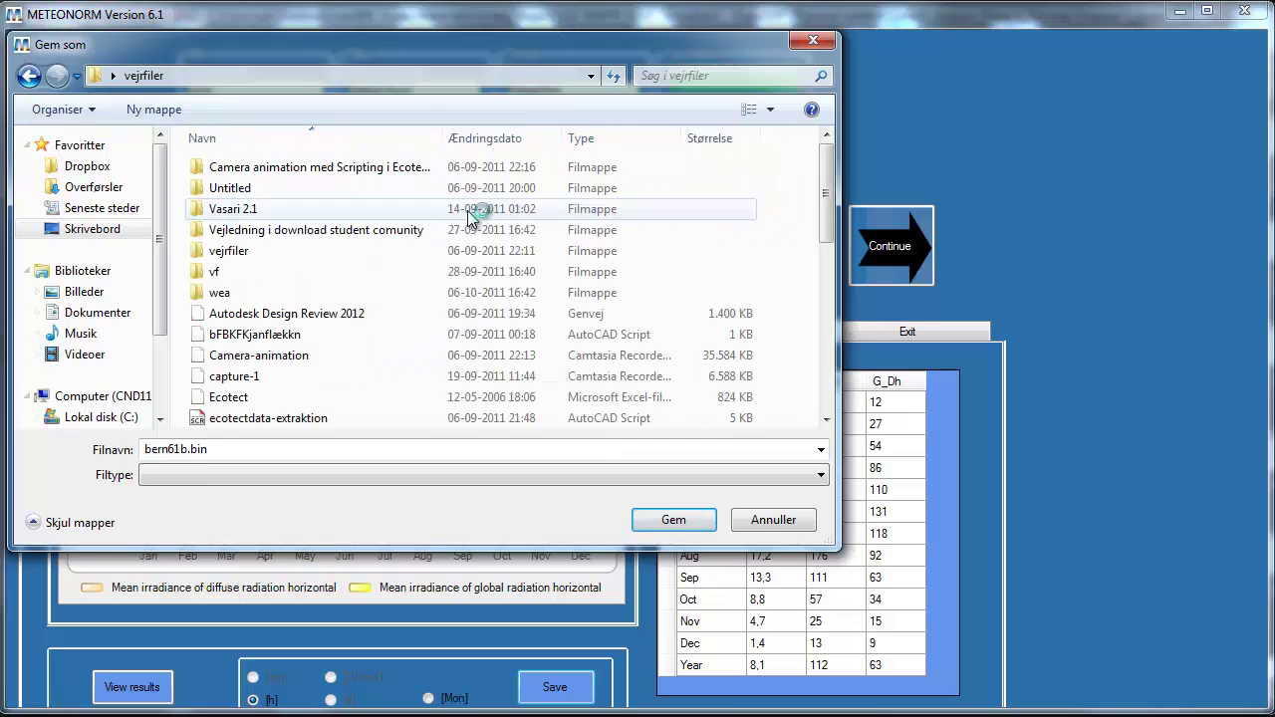
{"action": "double_click", "coordinate": [239, 449]}
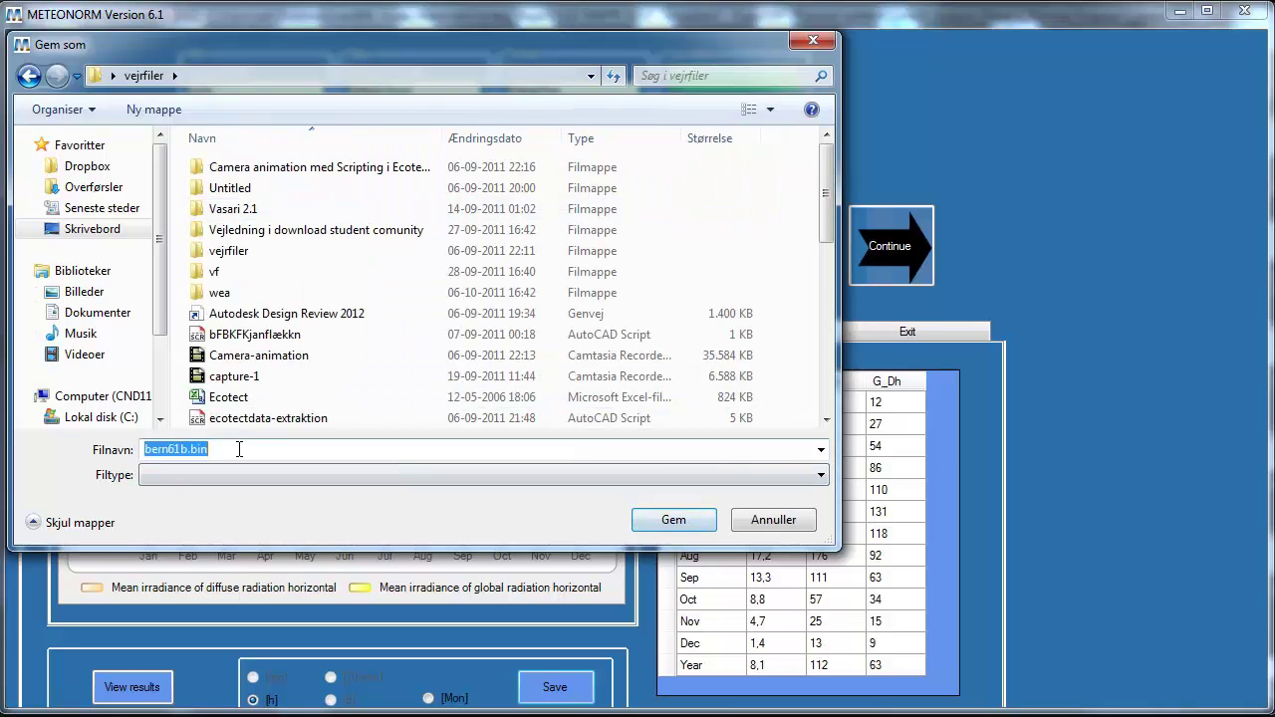
{"action": "type", "text": "lund"}
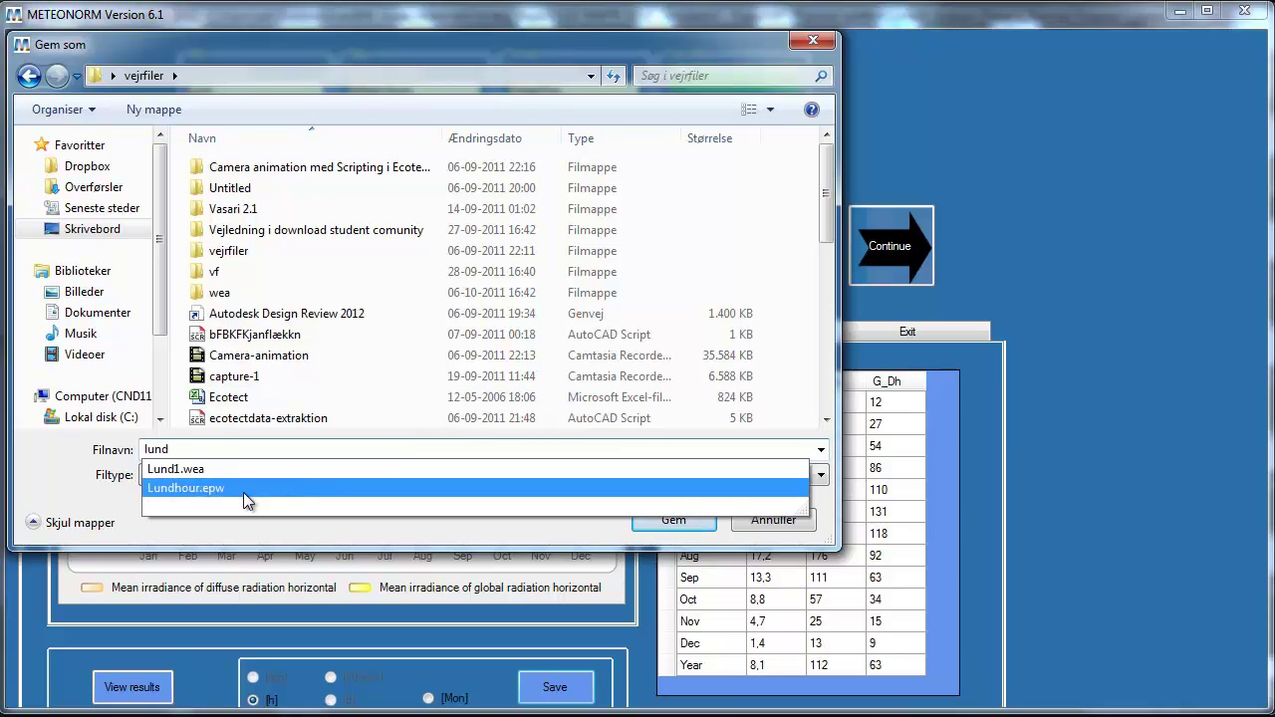
{"action": "left_click", "coordinate": [243, 489]}
{"action": "left_click", "coordinate": [709, 523]}
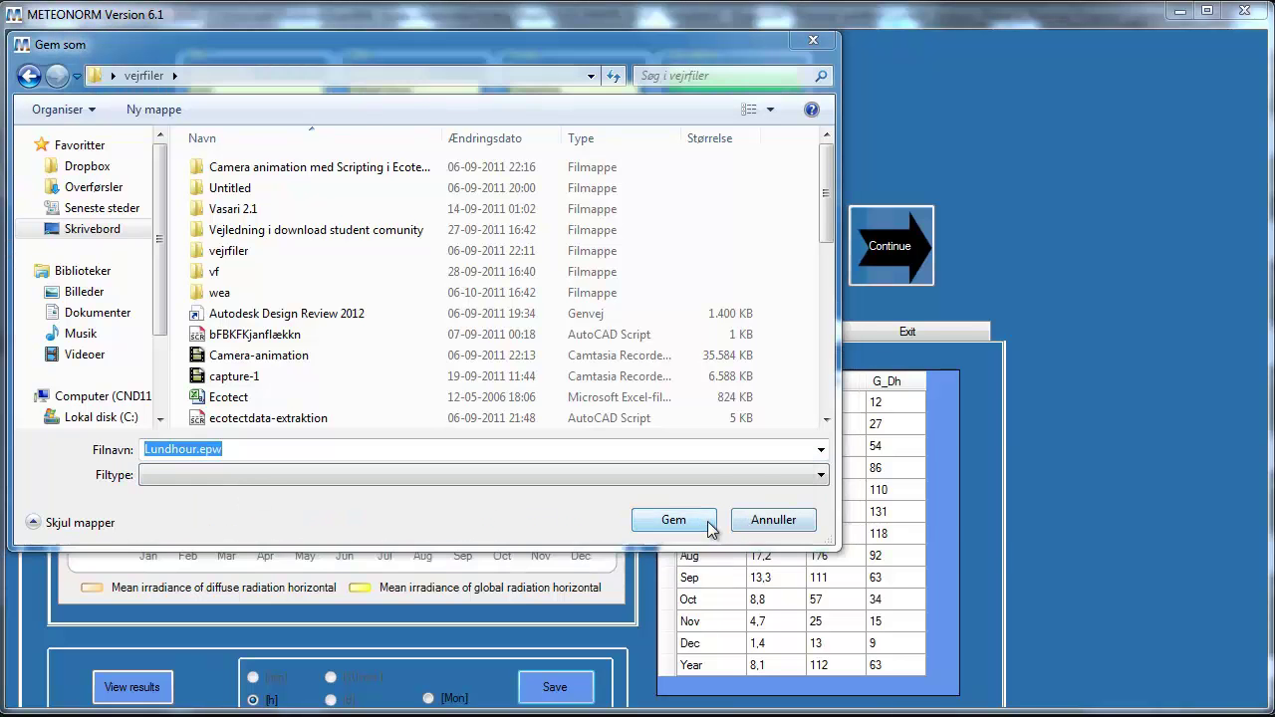
{"action": "left_click", "coordinate": [912, 521]}
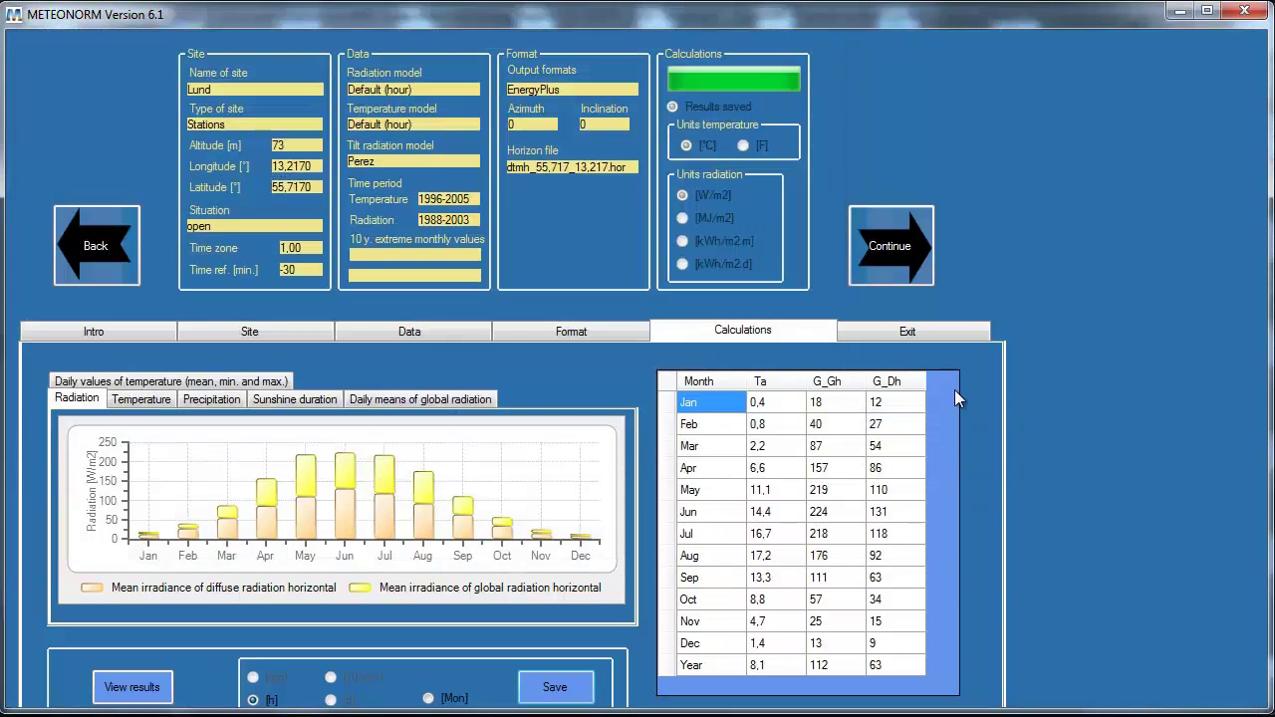
Switch to Ecotect Analysis, open the weather data conversion tool and show the monthly rainfall data.
{"action": "left_click", "coordinate": [1178, 13]}
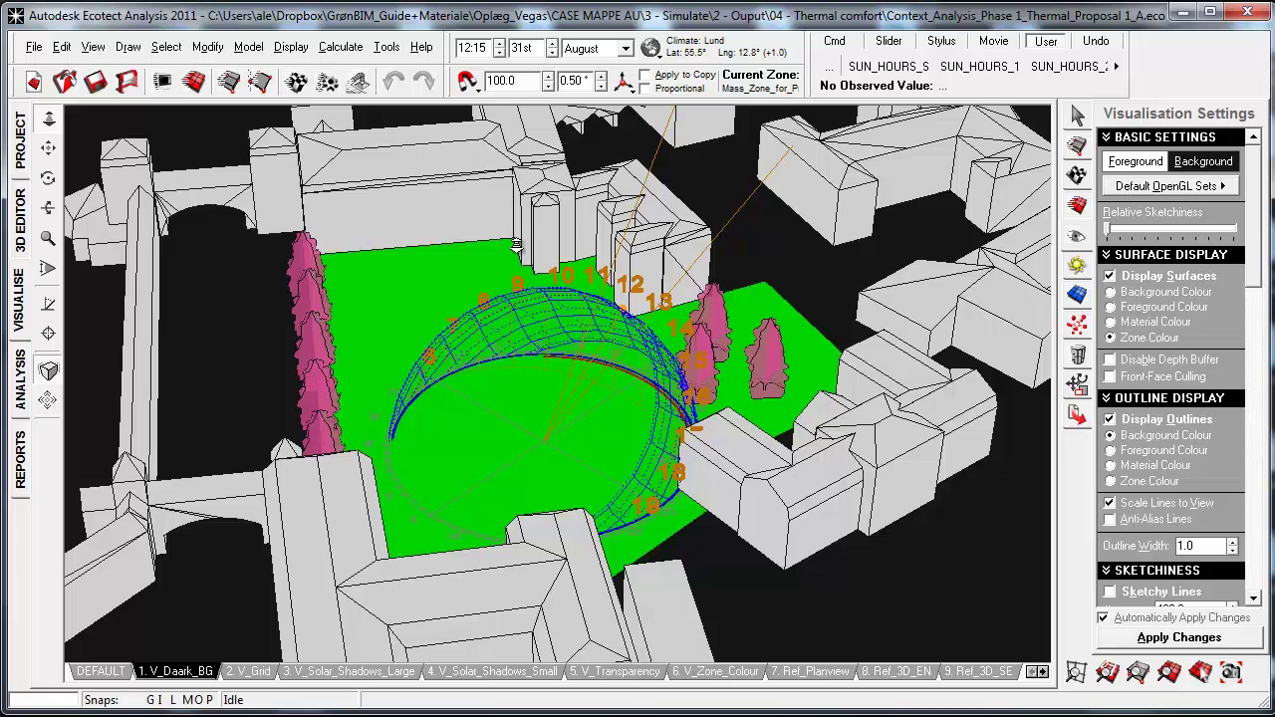
{"action": "left_click", "coordinate": [386, 48]}
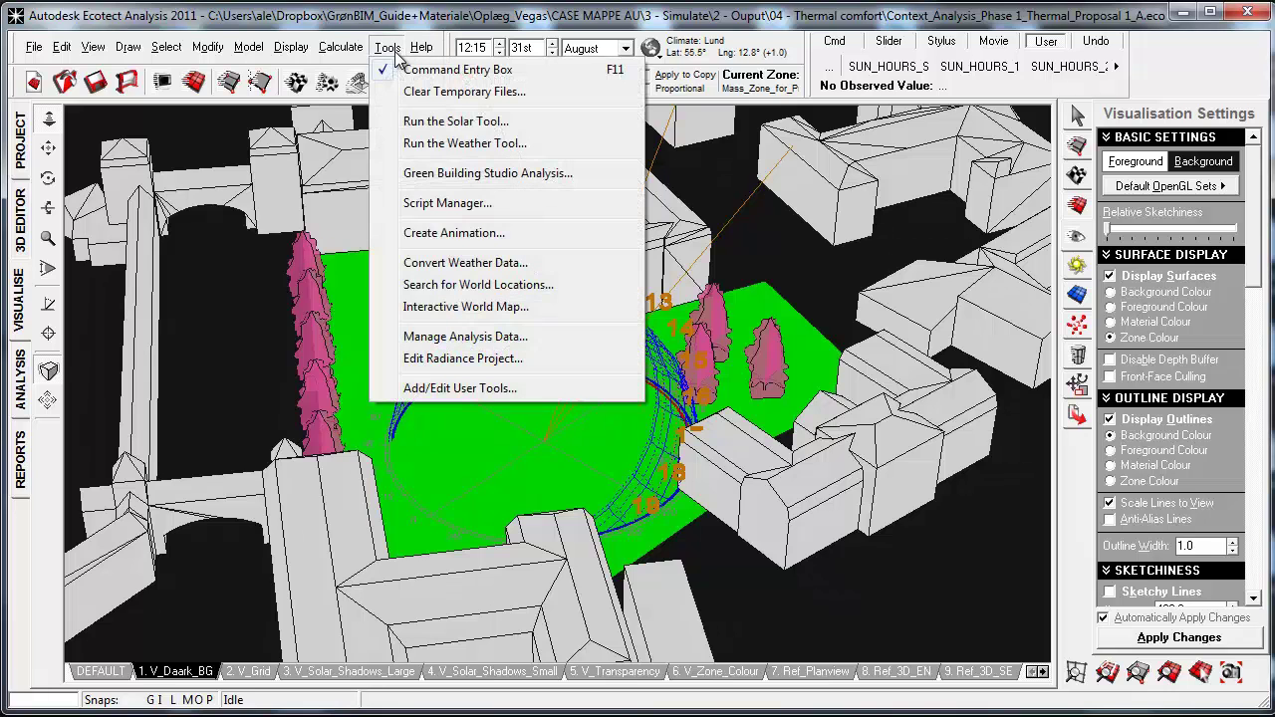
{"action": "left_click", "coordinate": [462, 265]}
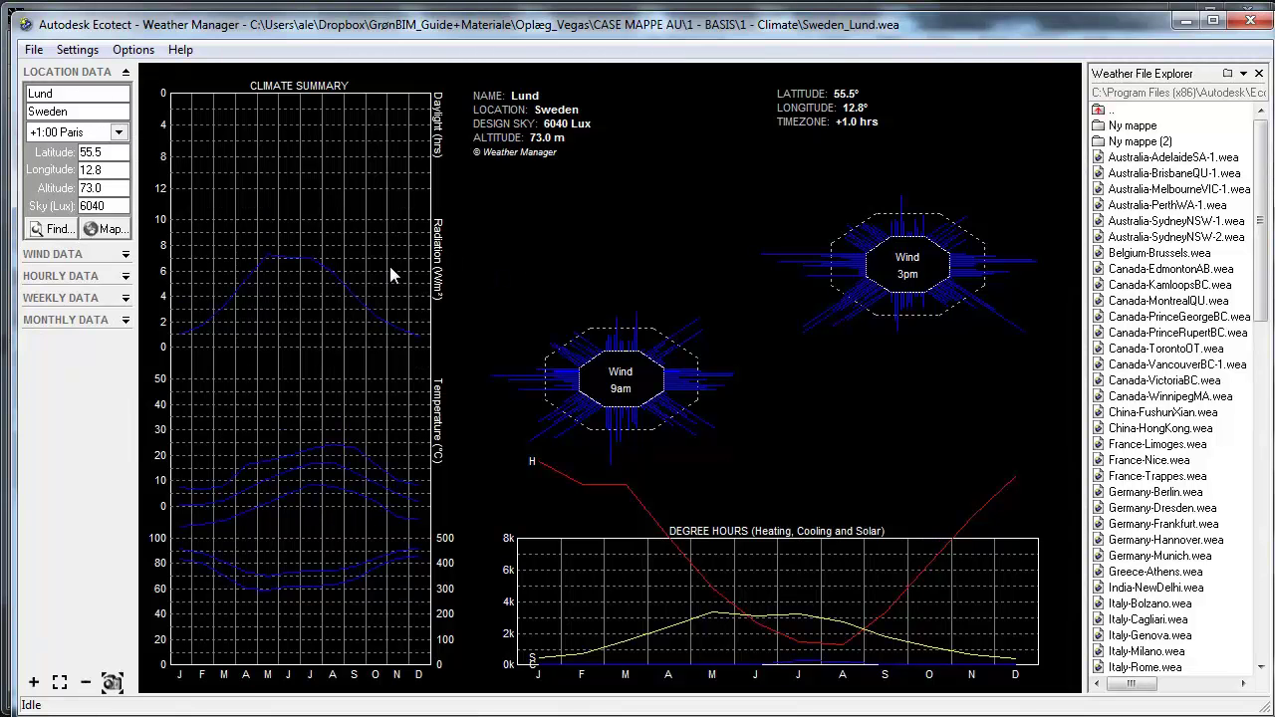
{"action": "left_click", "coordinate": [124, 320]}
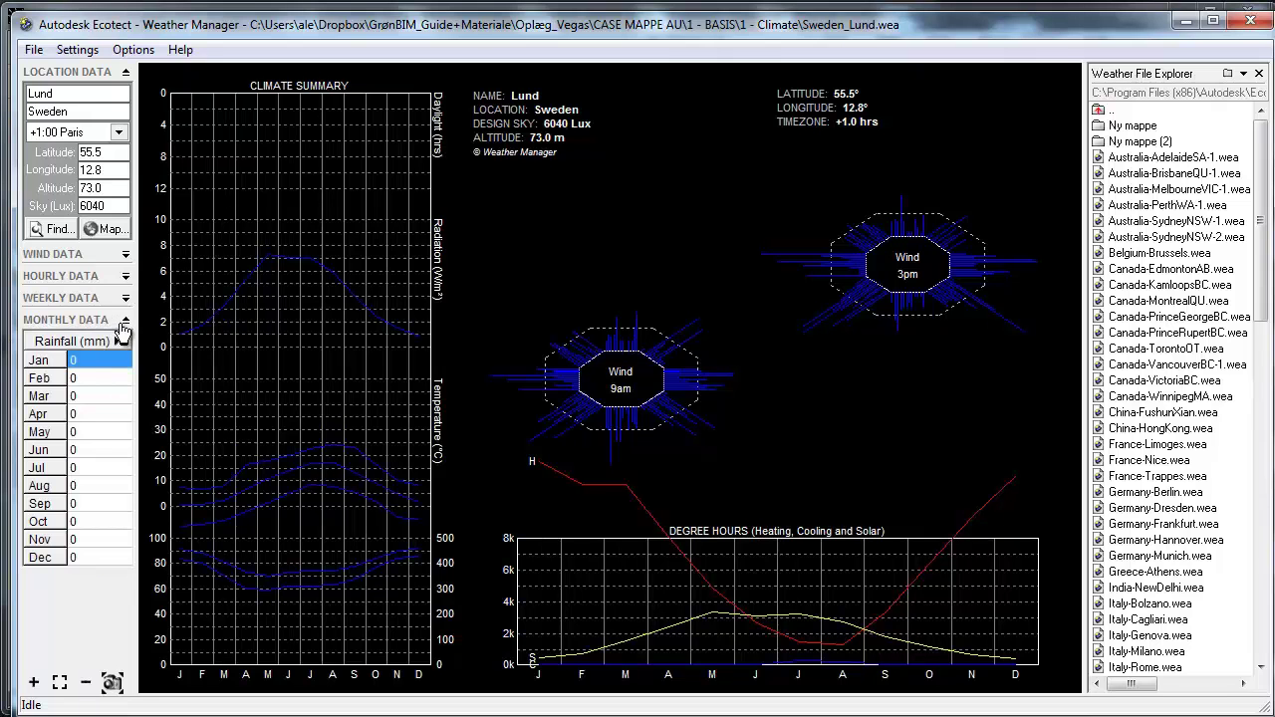
{"action": "left_click", "coordinate": [92, 381]}
{"action": "left_click", "coordinate": [99, 365]}
Import the EnergyPlus weather file Lundhour.epw from the vejrfiler folder with the default column assignments.
{"action": "left_click", "coordinate": [33, 50]}
{"action": "left_click", "coordinate": [68, 96]}
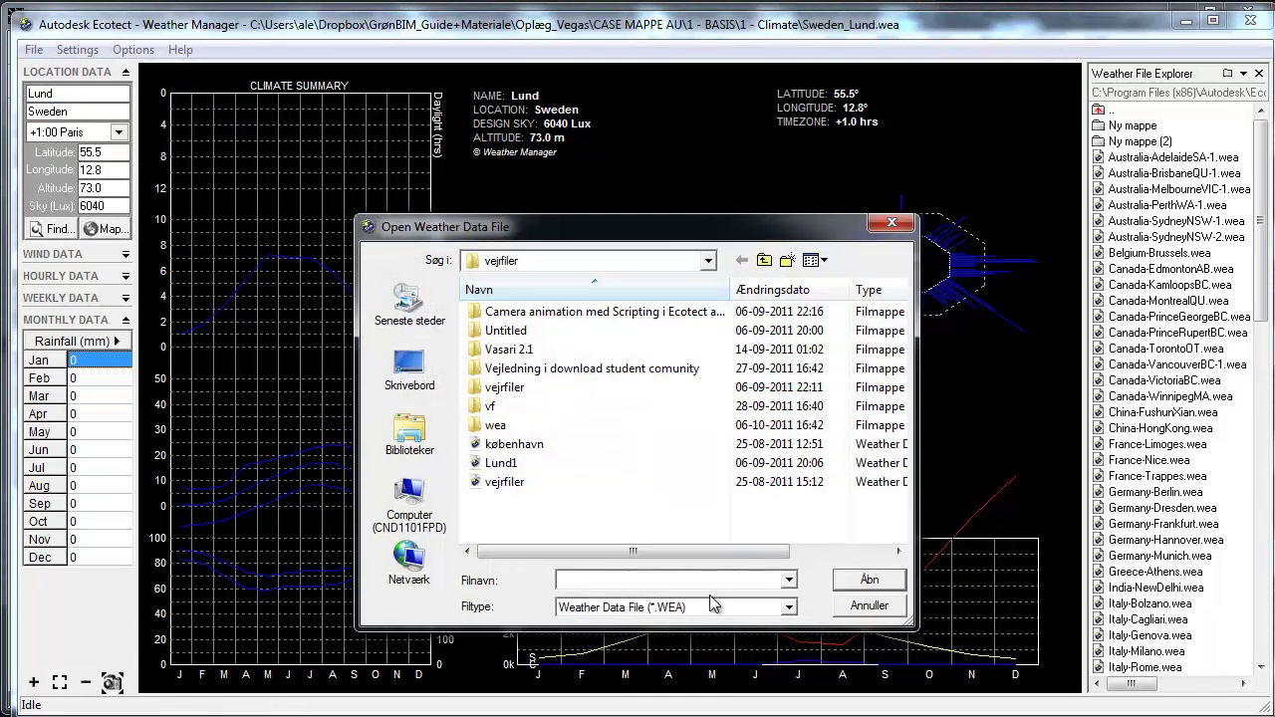
{"action": "left_click_drag", "start_coordinate": [705, 228], "coordinate": [668, 130]}
{"action": "left_click", "coordinate": [729, 511]}
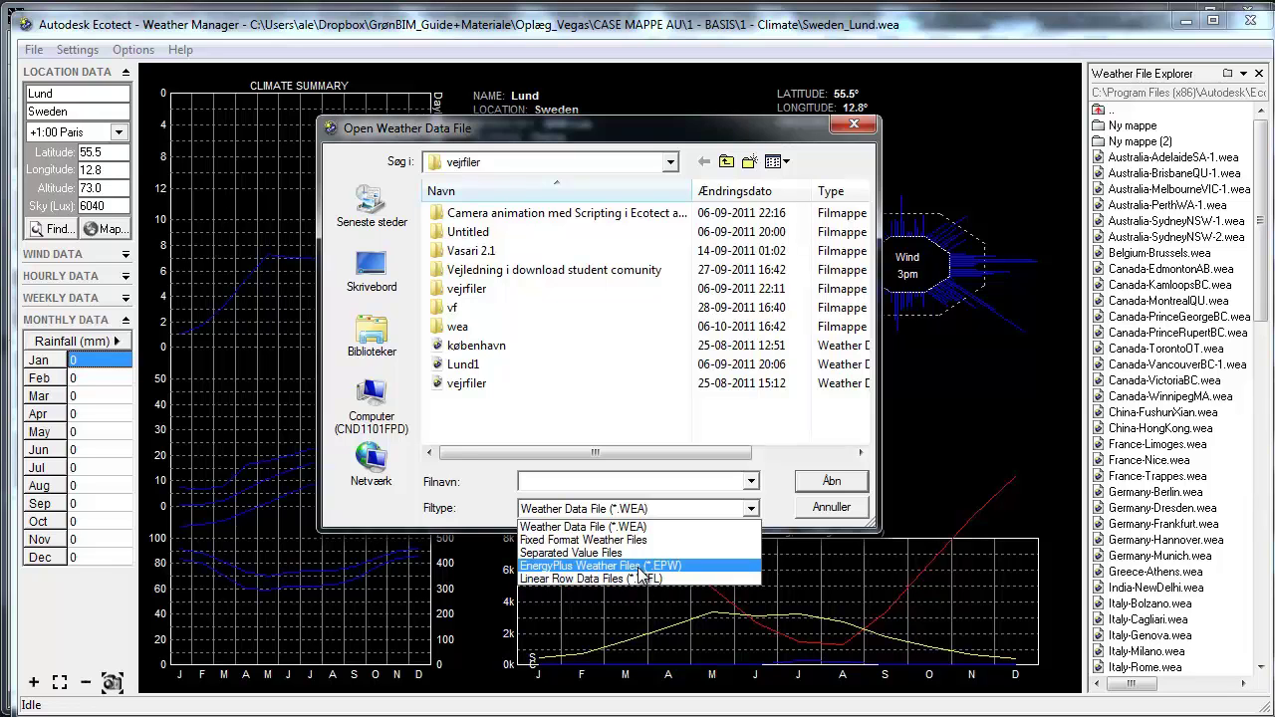
{"action": "left_click", "coordinate": [643, 565]}
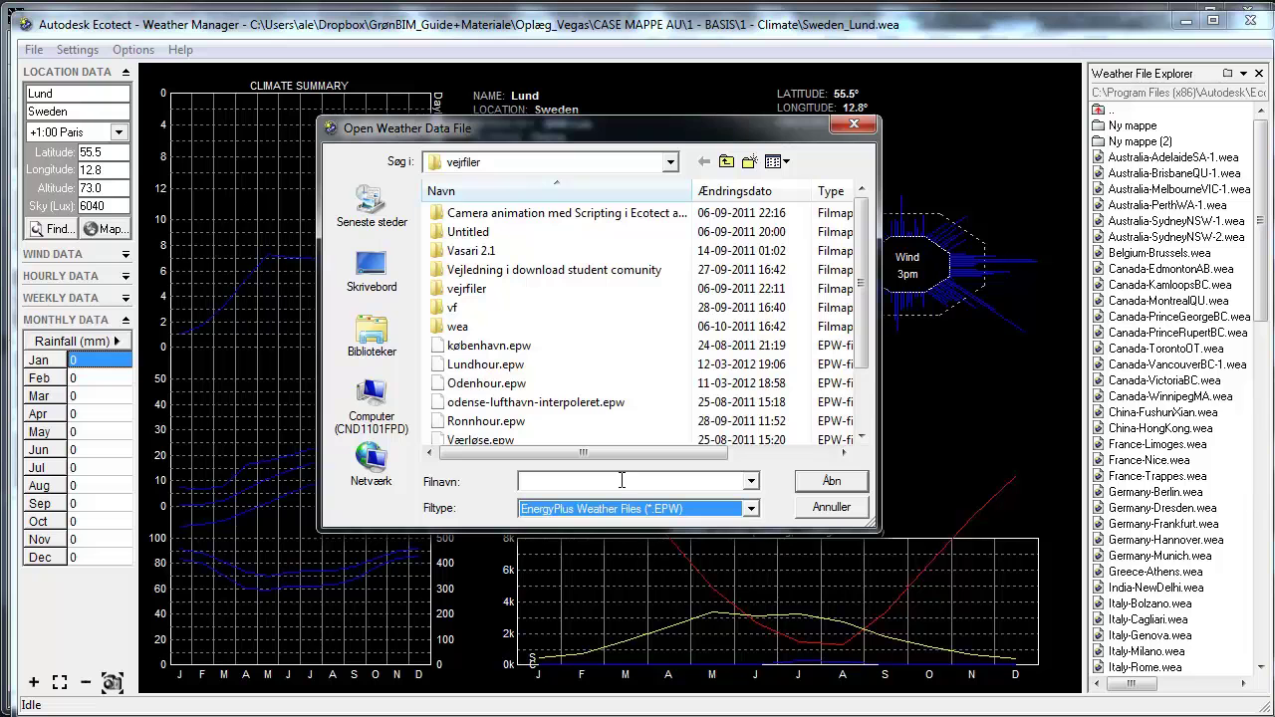
{"action": "left_click", "coordinate": [528, 369]}
{"action": "left_click", "coordinate": [832, 481]}
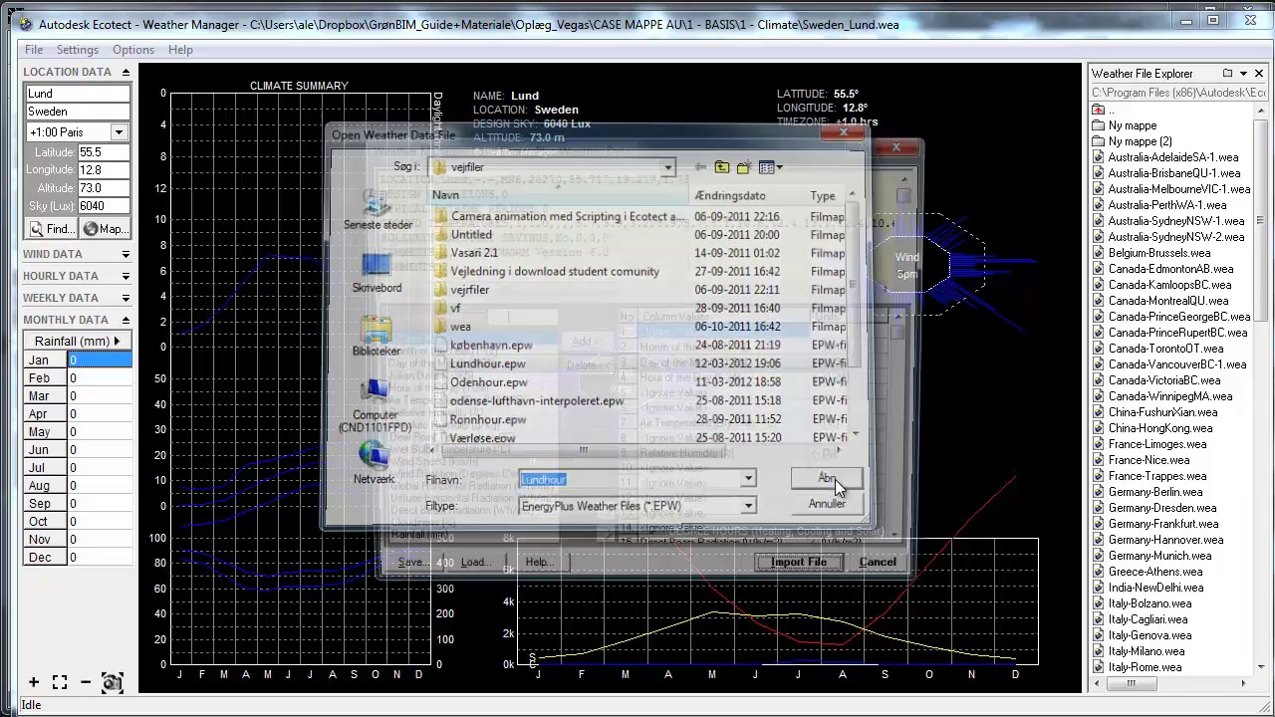
{"action": "mouse_move", "coordinate": [914, 342]}
{"action": "left_mouse_down"}
{"action": "mouse_move", "coordinate": [918, 356]}
{"action": "mouse_move", "coordinate": [914, 339]}
{"action": "left_mouse_up"}
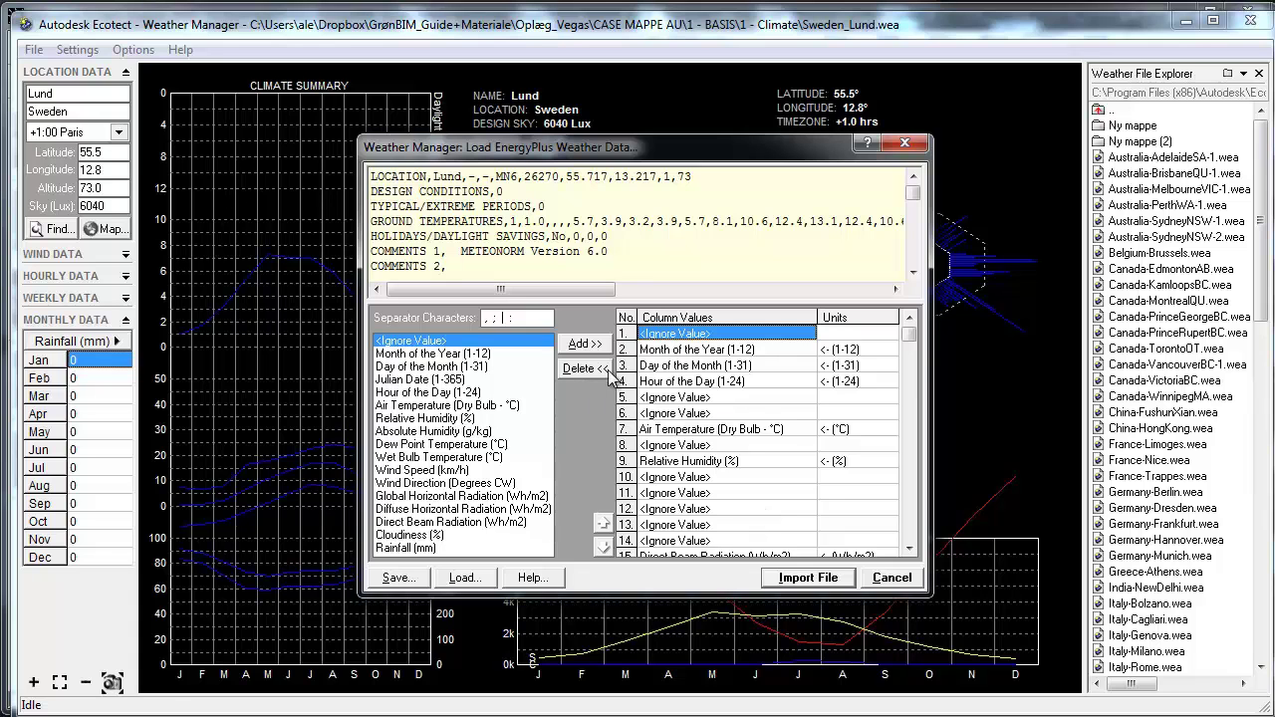
{"action": "mouse_move", "coordinate": [910, 337]}
{"action": "left_mouse_down"}
{"action": "mouse_move", "coordinate": [913, 364]}
{"action": "mouse_move", "coordinate": [914, 341]}
{"action": "left_mouse_up"}
{"action": "left_click", "coordinate": [809, 577]}
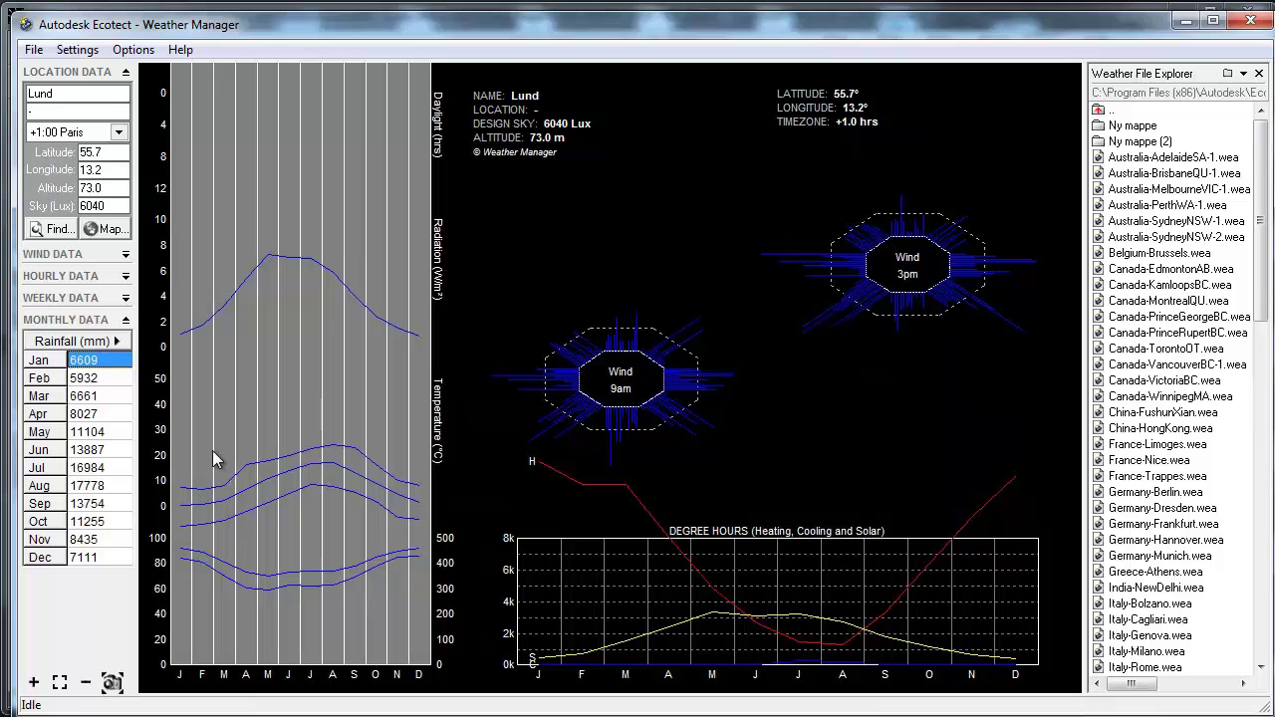
Show all the weekly summary graphs together and examine the average daily rainfall surface.
{"action": "left_click", "coordinate": [95, 319]}
{"action": "left_click", "coordinate": [110, 139]}
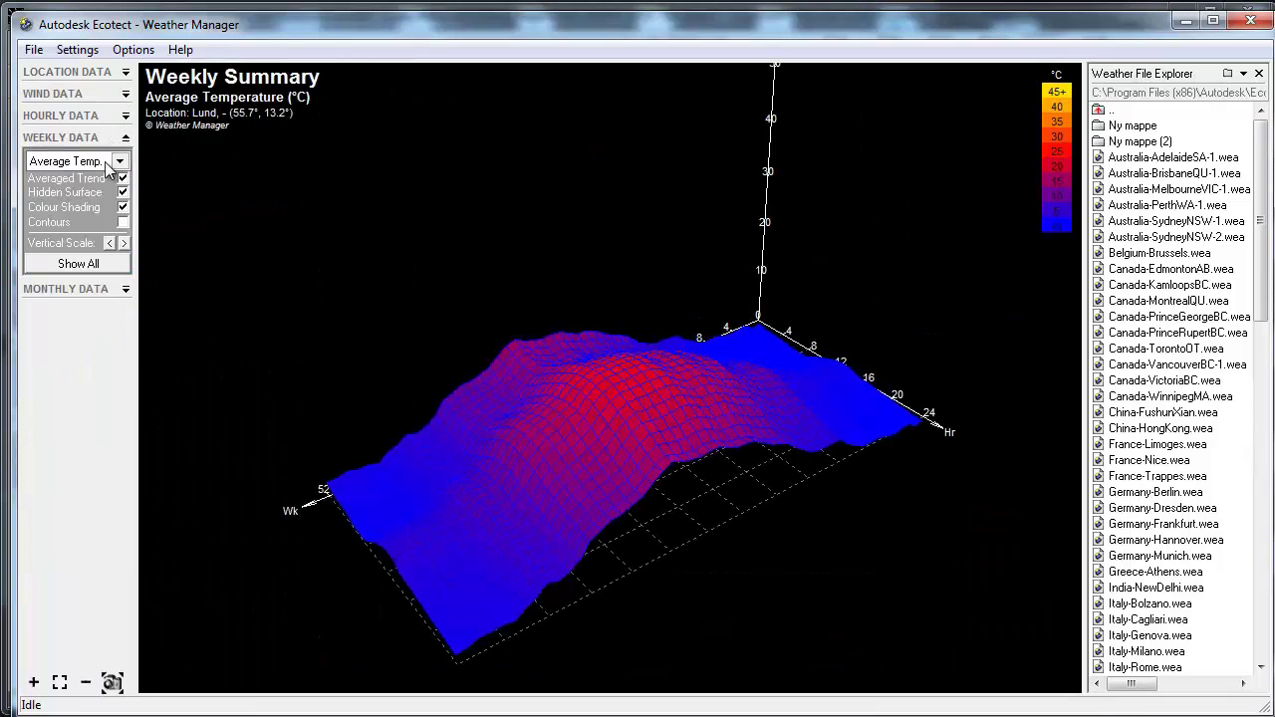
{"action": "left_click", "coordinate": [79, 264]}
{"action": "left_click_drag", "start_coordinate": [627, 528], "coordinate": [680, 533]}
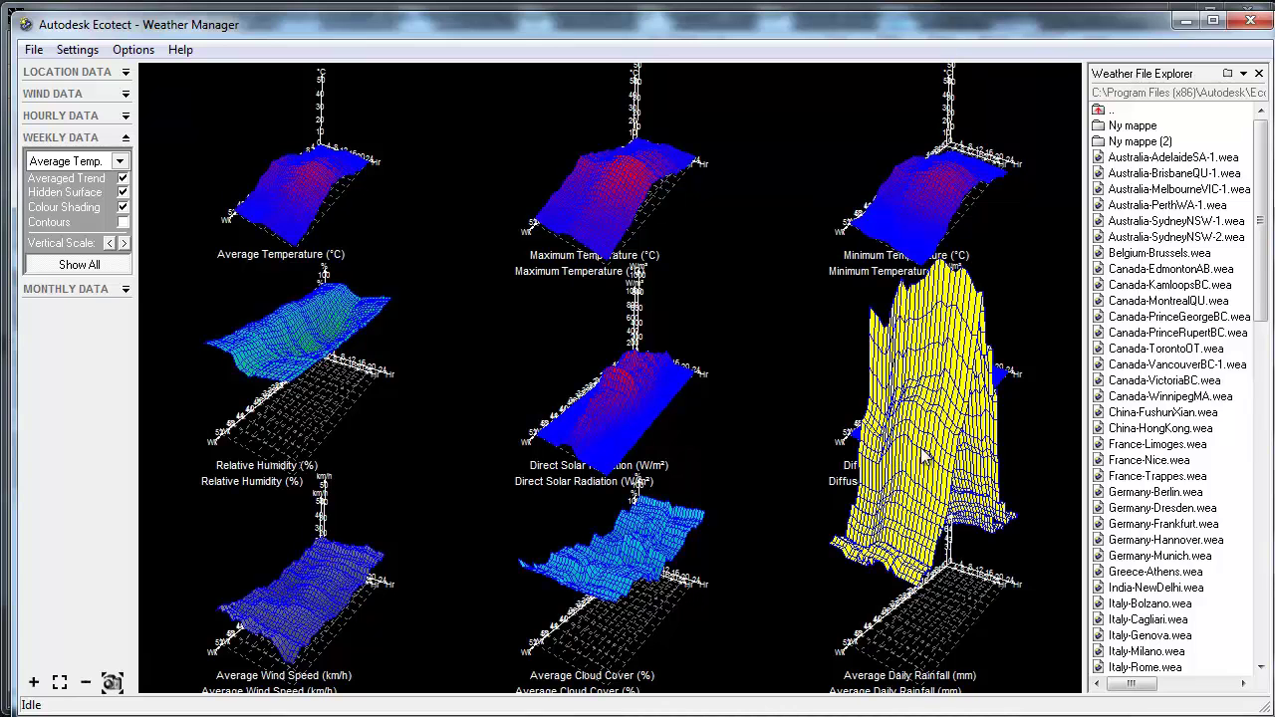
{"action": "left_click_drag", "start_coordinate": [761, 510], "coordinate": [735, 523]}
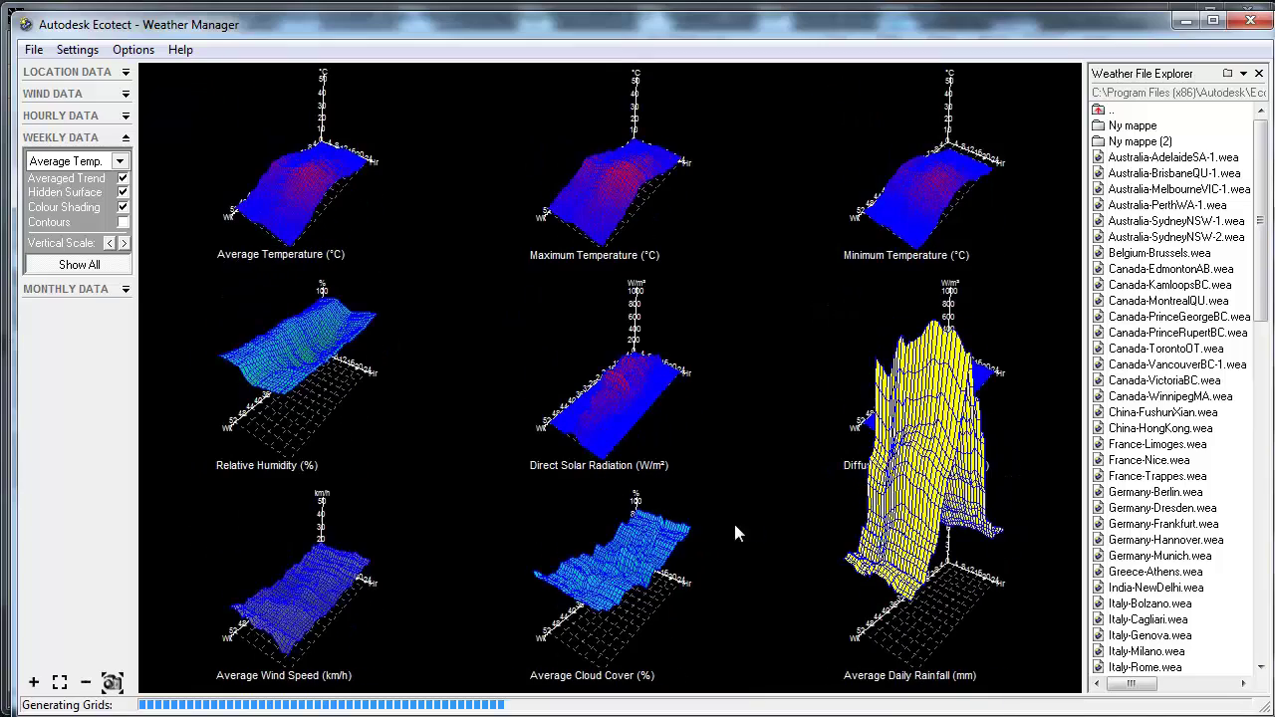
Import Lundhour.epw again after deleting the Rainfall (mm) entry from row 29 of the column assignments.
{"action": "left_click", "coordinate": [33, 49]}
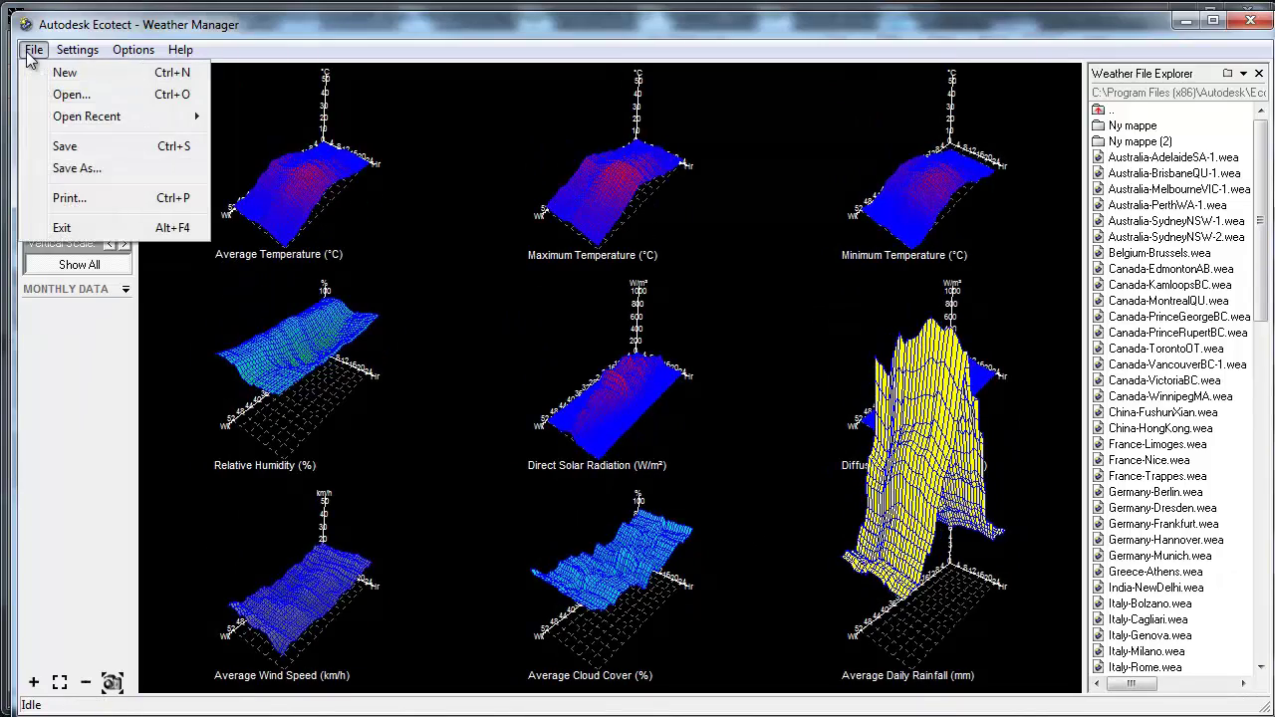
{"action": "left_click", "coordinate": [57, 94]}
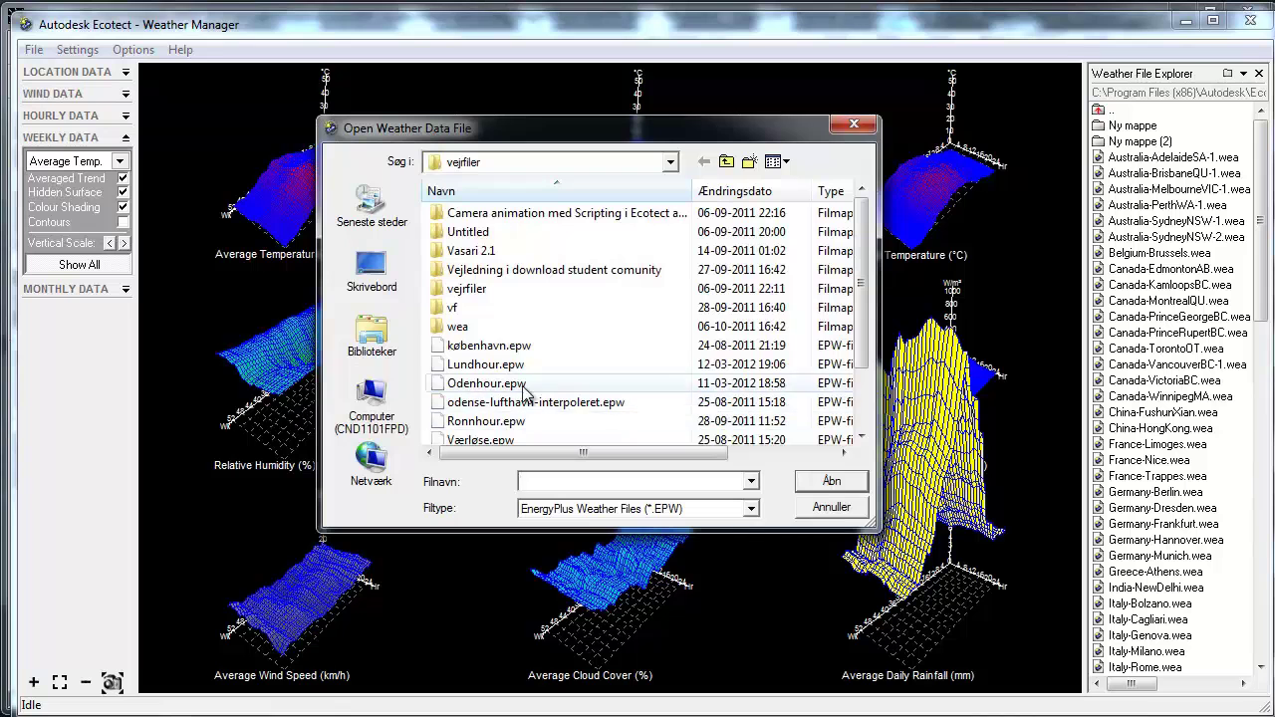
{"action": "left_click", "coordinate": [506, 364]}
{"action": "left_click", "coordinate": [831, 481]}
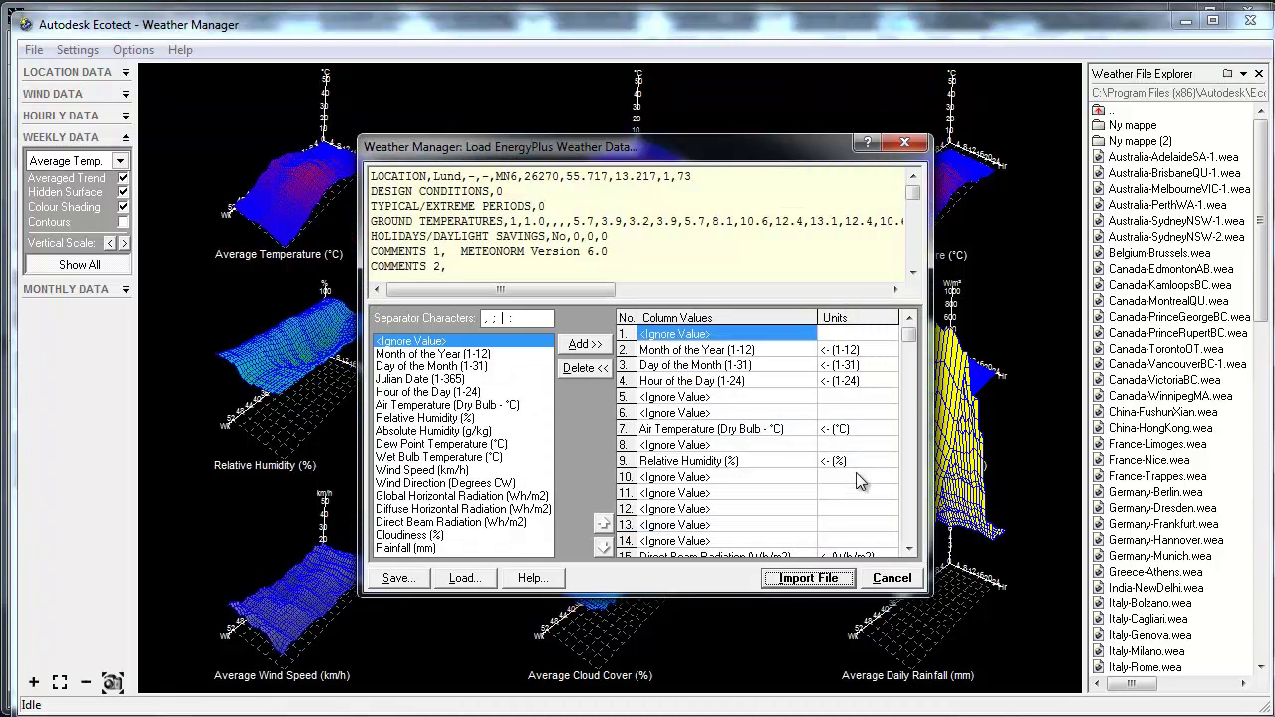
{"action": "left_click_drag", "start_coordinate": [907, 348], "coordinate": [914, 537]}
{"action": "left_click", "coordinate": [683, 495]}
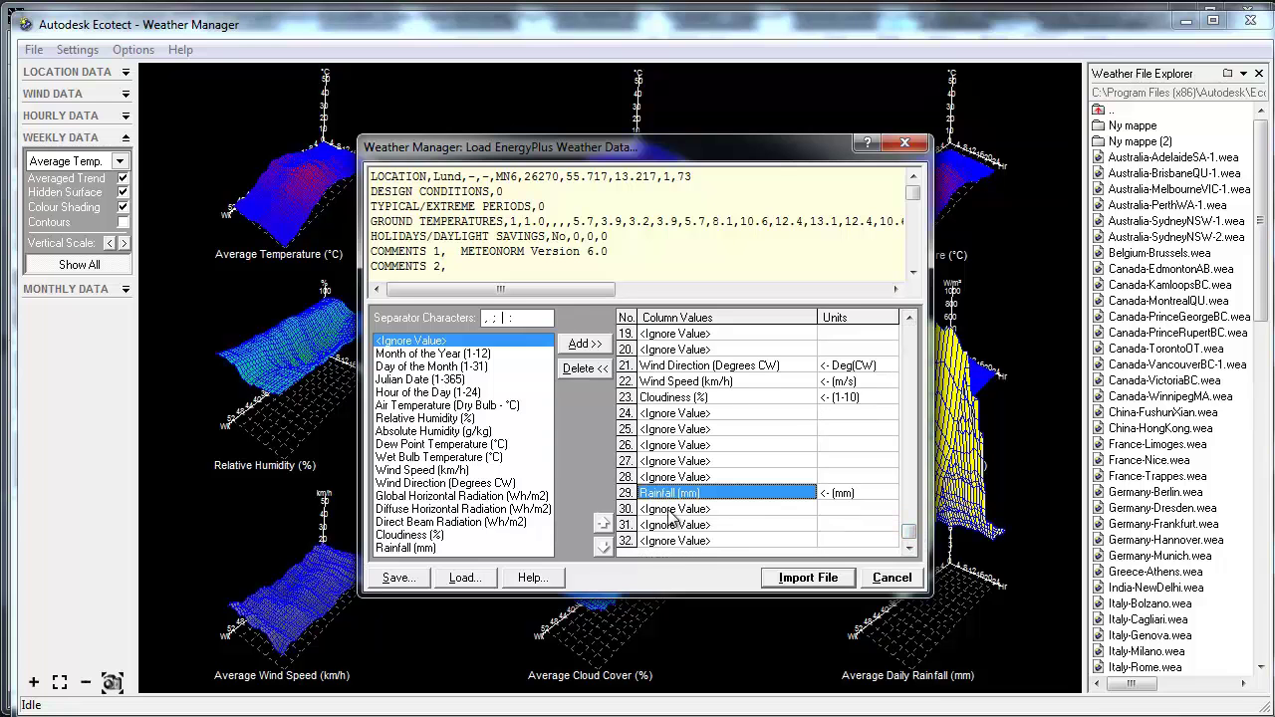
{"action": "left_click", "coordinate": [596, 372]}
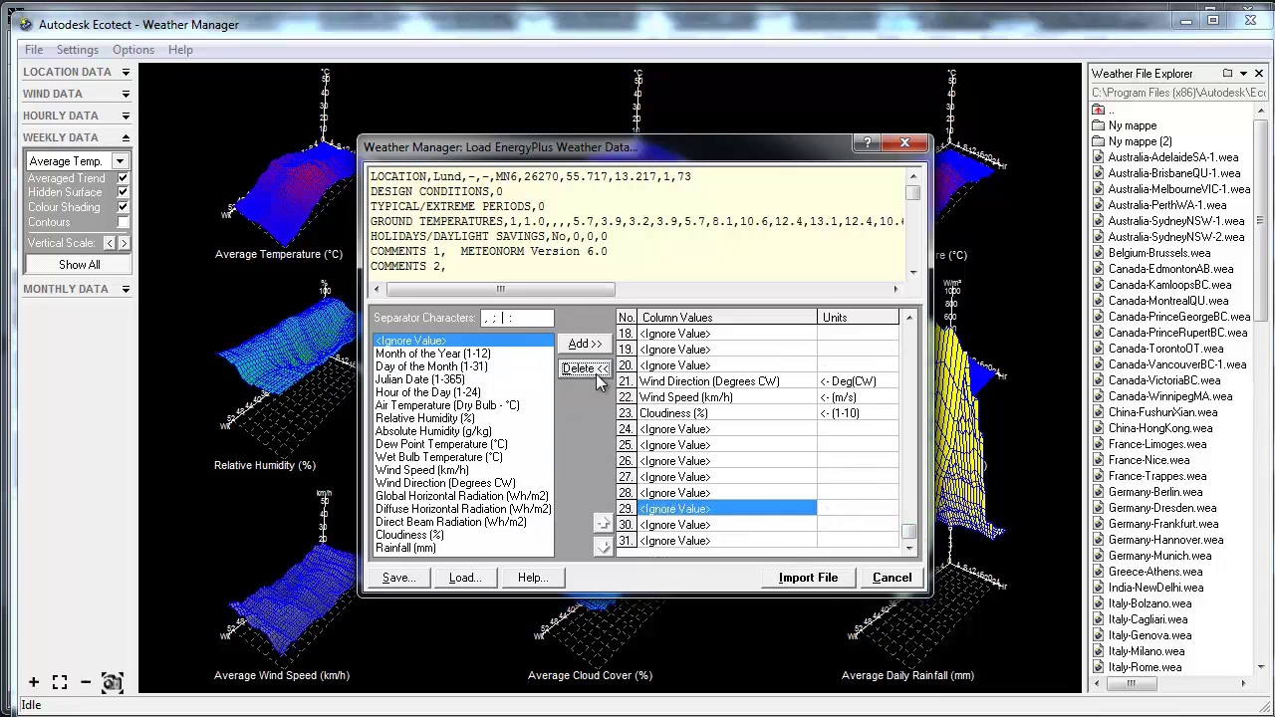
{"action": "left_click", "coordinate": [810, 583]}
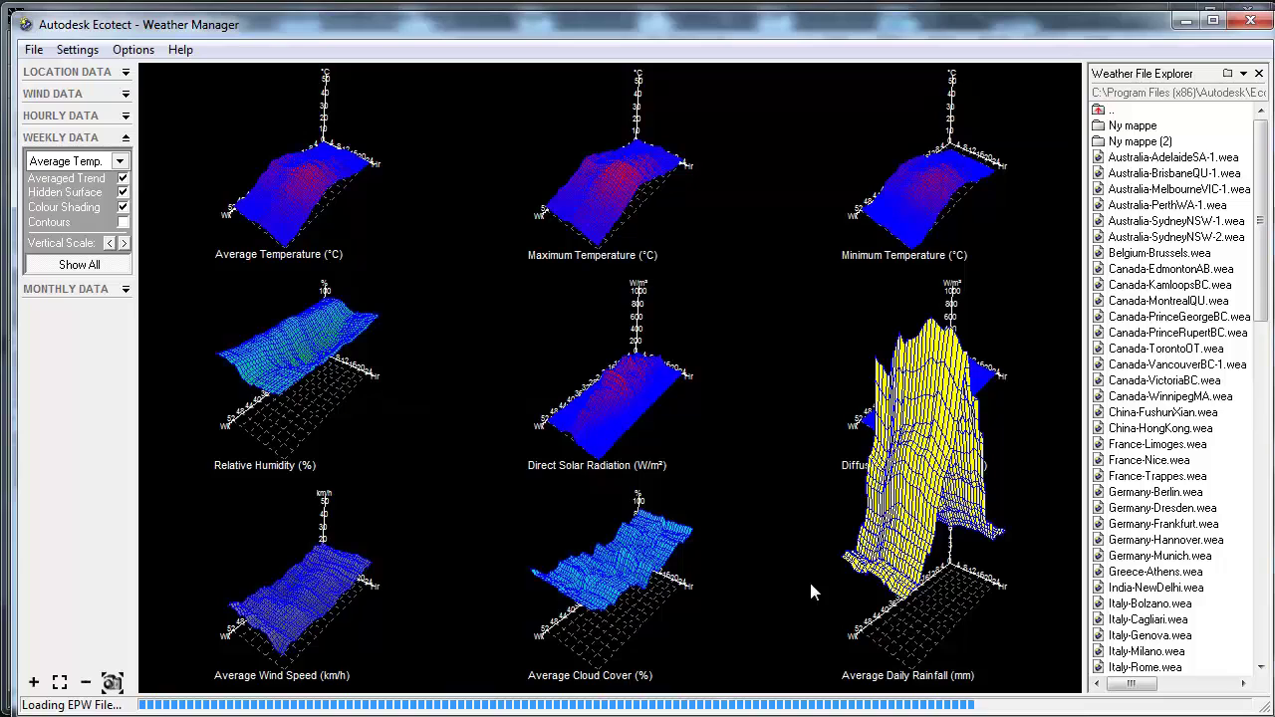
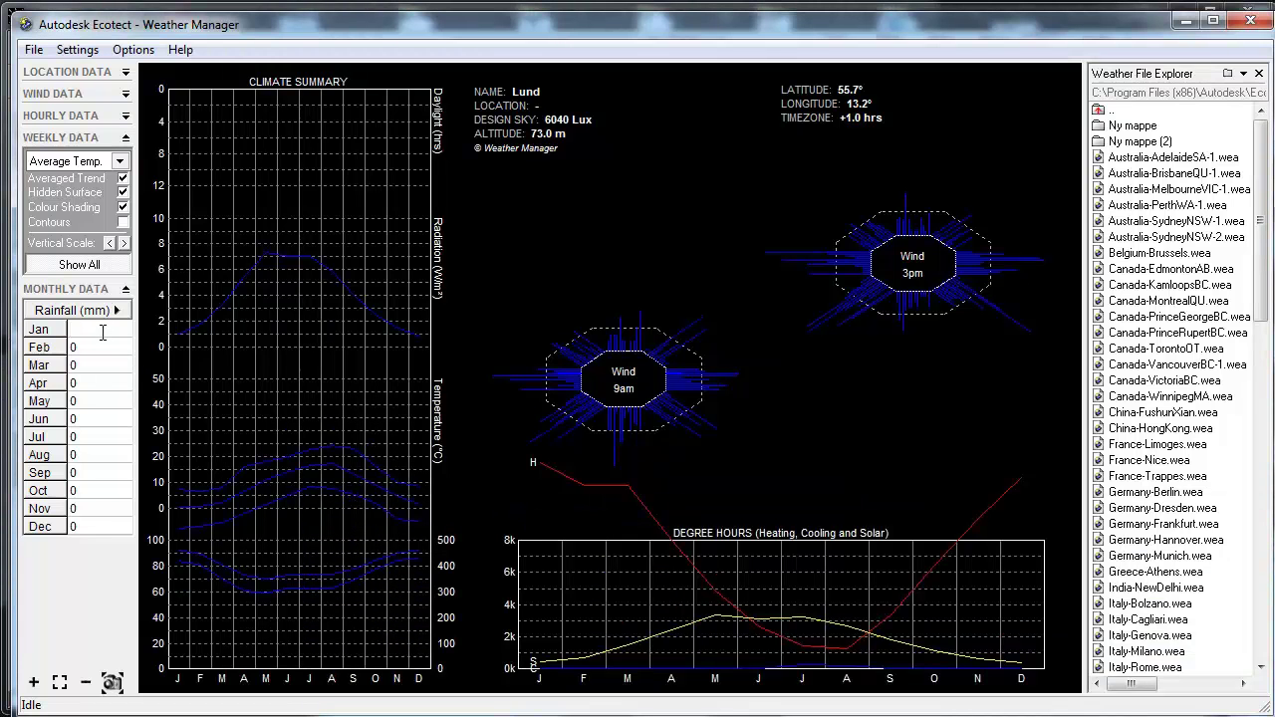
Set the monthly rainfall from January to December to 62, 41, 50, 42, 51, 61, 68, 77, 81, 84, 84 and 75 mm.
{"action": "left_click", "coordinate": [91, 349]}
{"action": "type", "text": "41"}
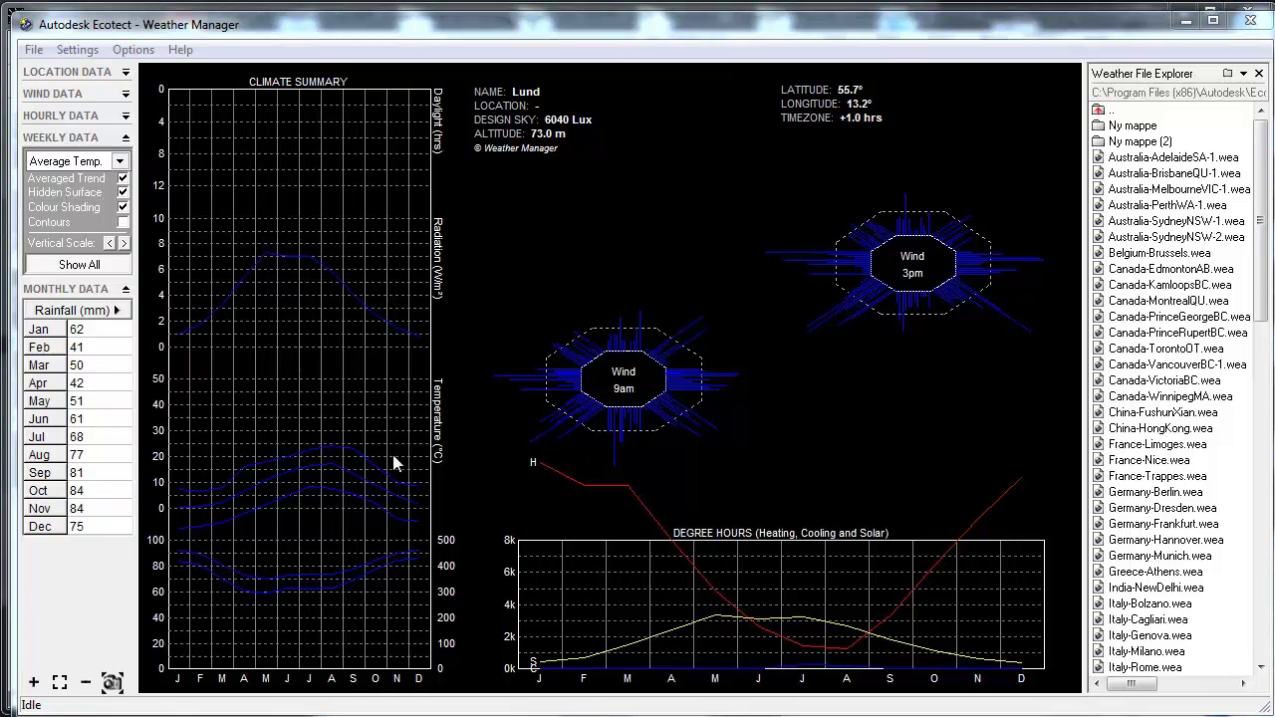
{"action": "key", "text": "Return"}
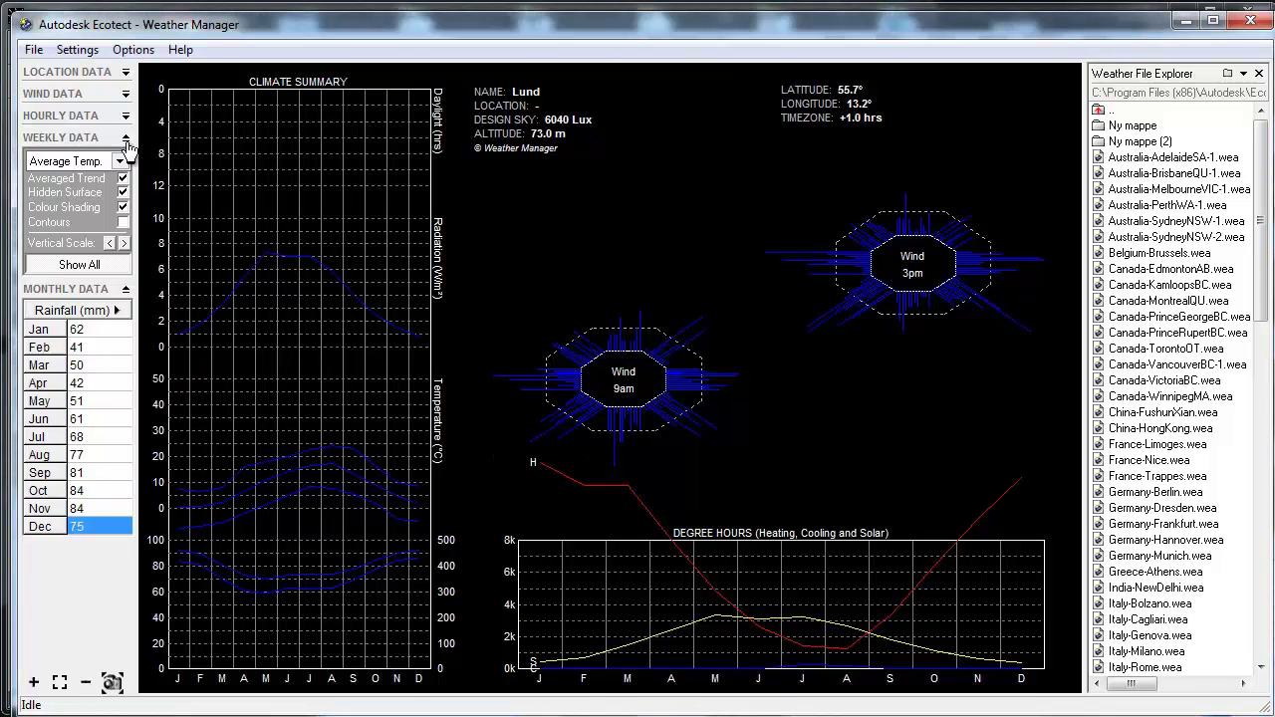
Save the weather data as Lund1.wea in the vejrfiler folder, overwriting the existing file, and close the weather tool.
{"action": "left_click", "coordinate": [33, 50]}
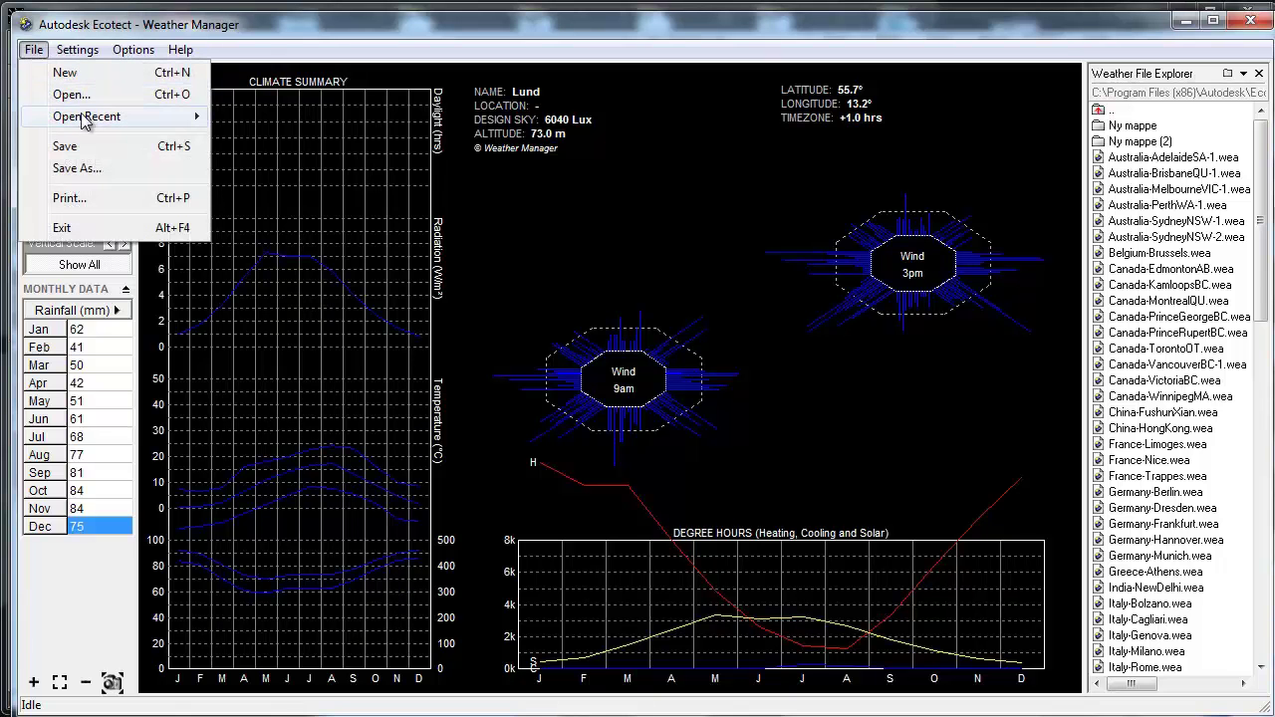
{"action": "left_click", "coordinate": [95, 169]}
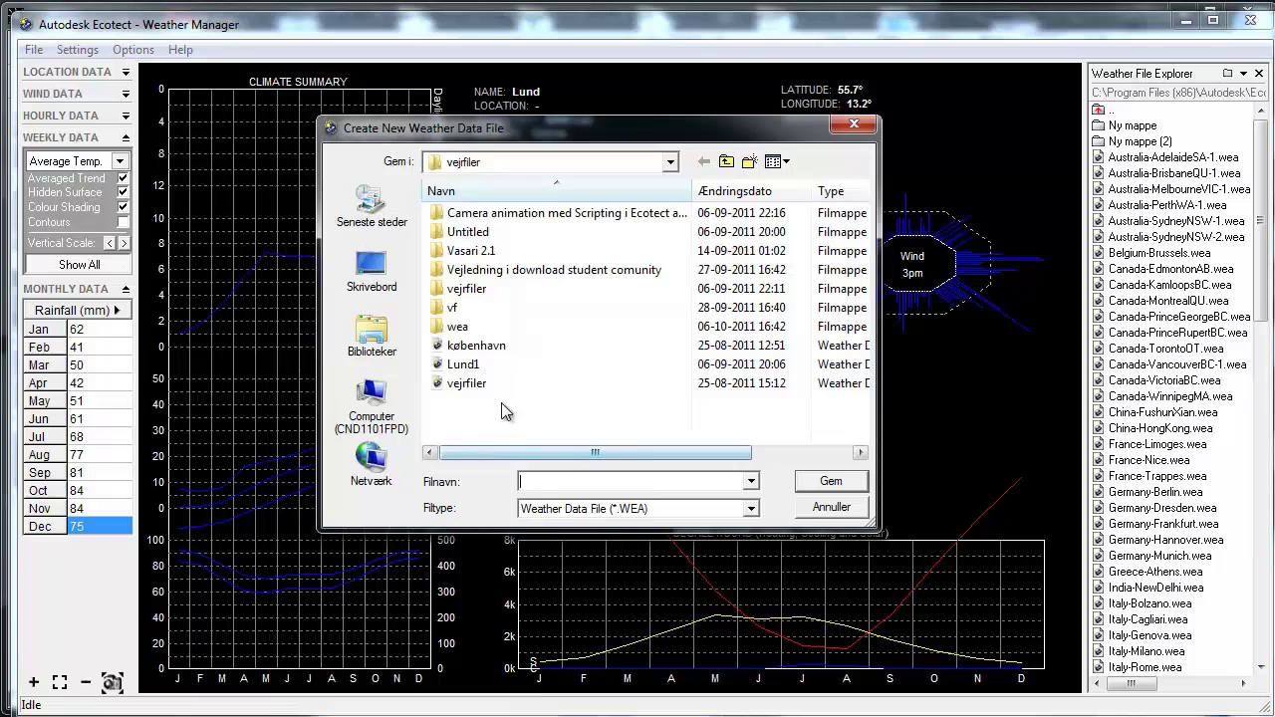
{"action": "left_click", "coordinate": [463, 364]}
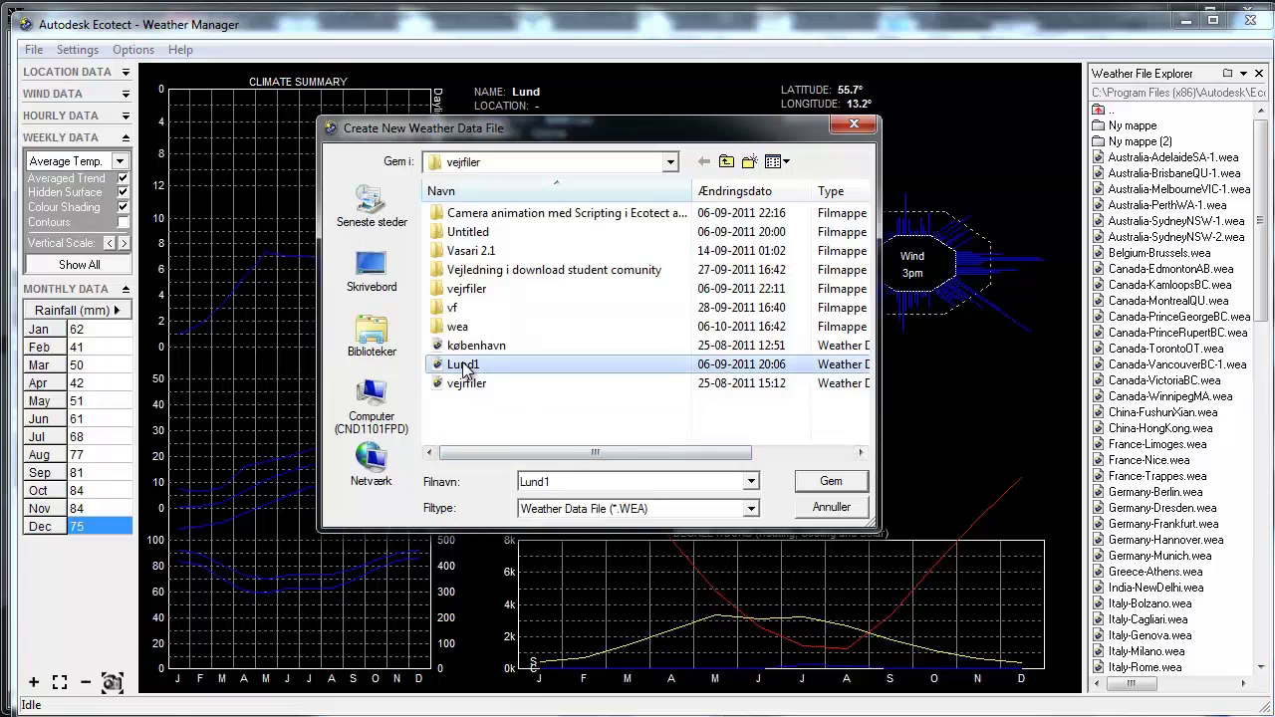
{"action": "left_click", "coordinate": [837, 486]}
{"action": "left_click", "coordinate": [896, 518]}
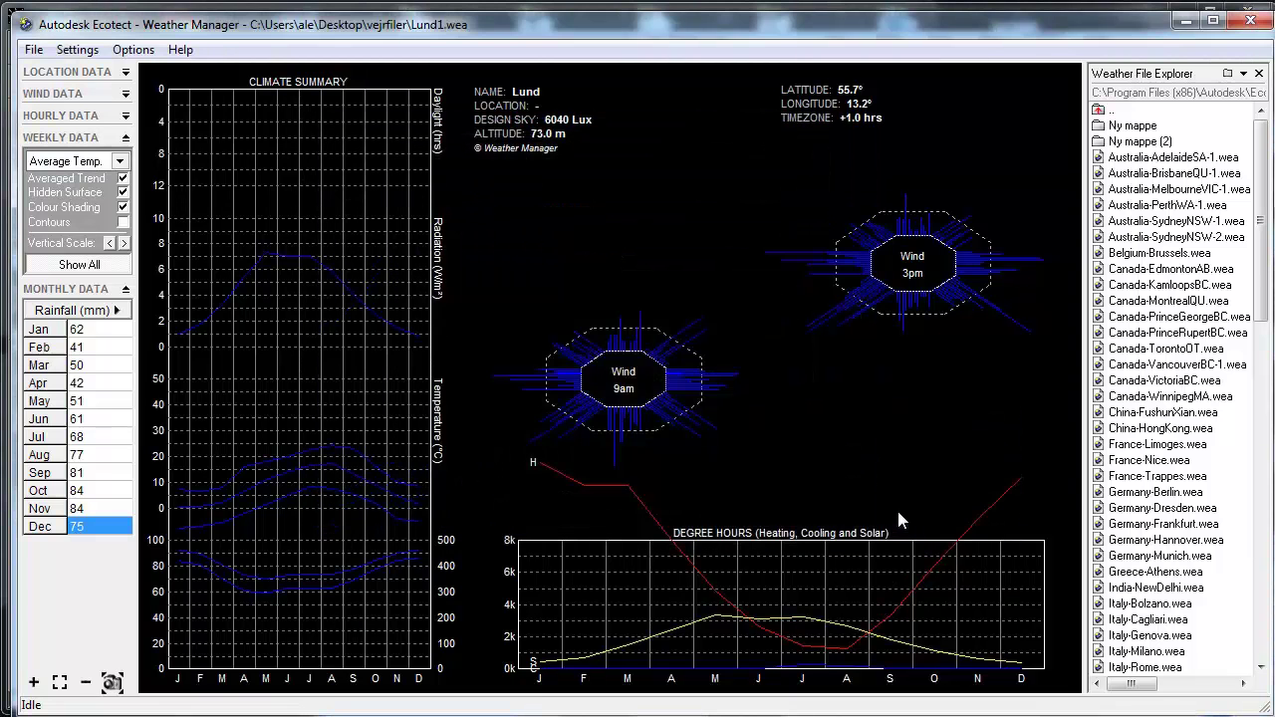
{"action": "left_click", "coordinate": [1250, 20]}
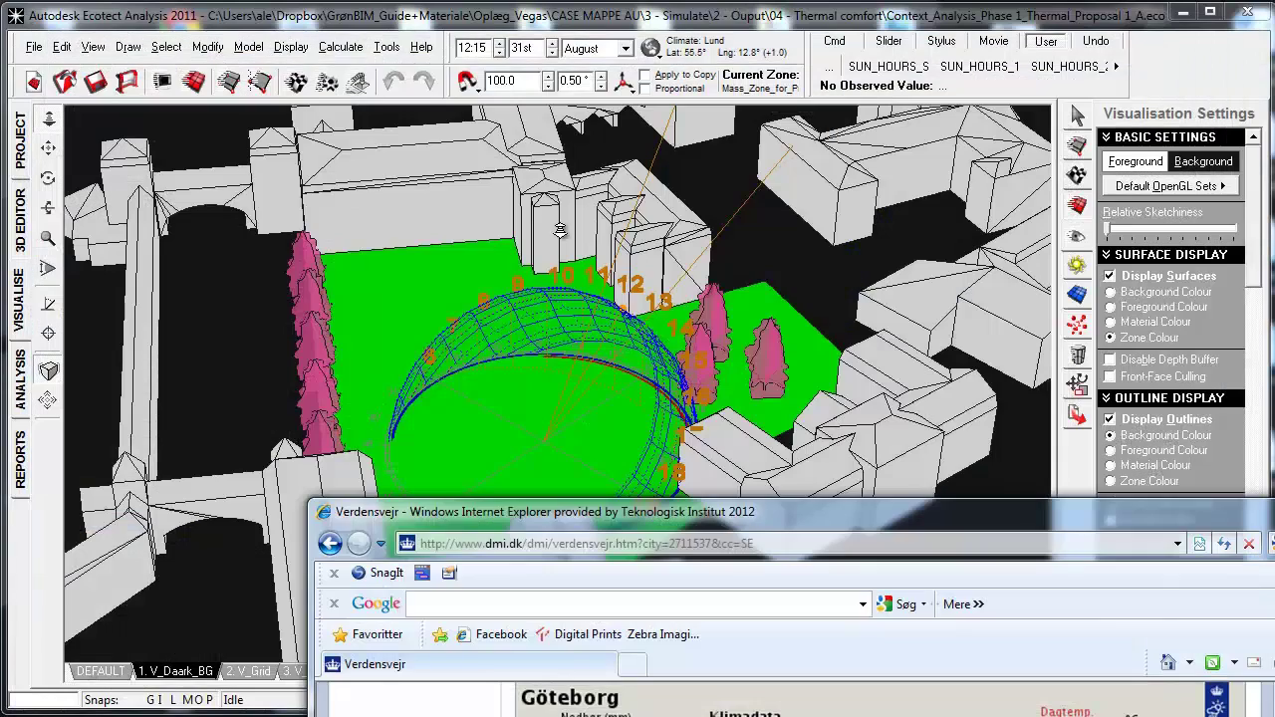
Run the Weather Tool from Ecotect, view its weekly summary graphs, and return to the 3D model.
{"action": "left_click", "coordinate": [387, 47]}
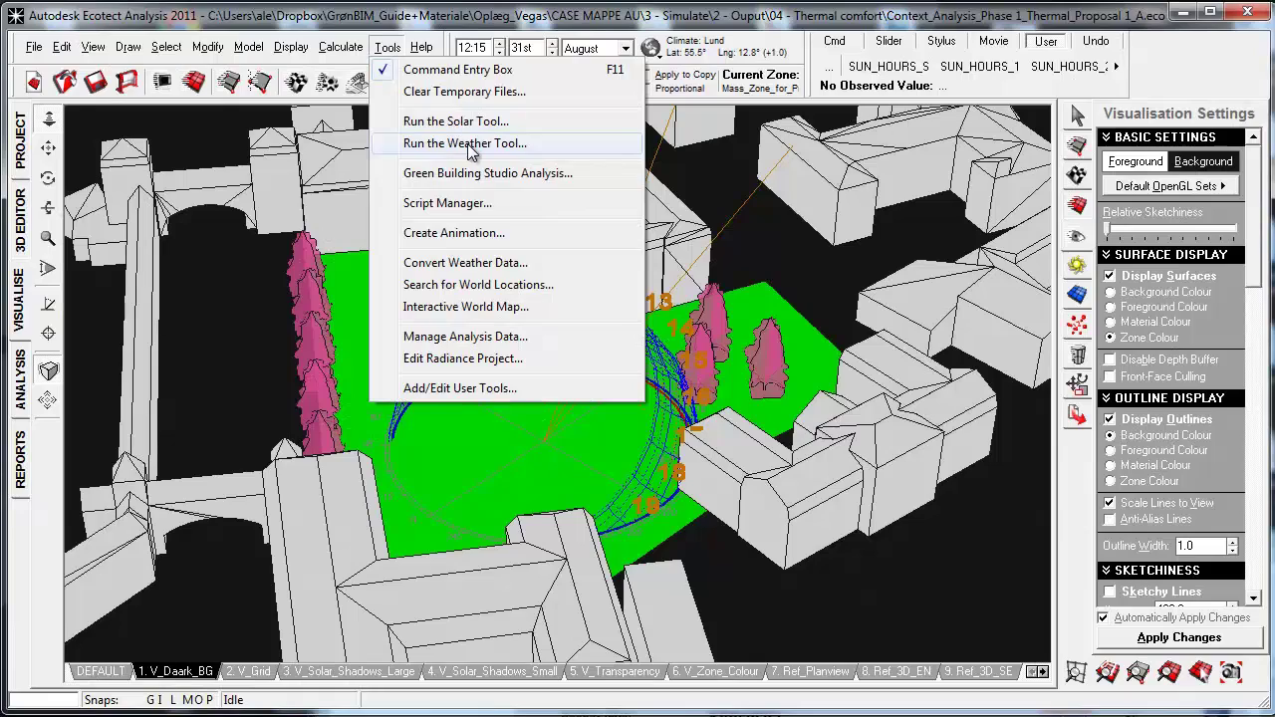
{"action": "left_click", "coordinate": [464, 142]}
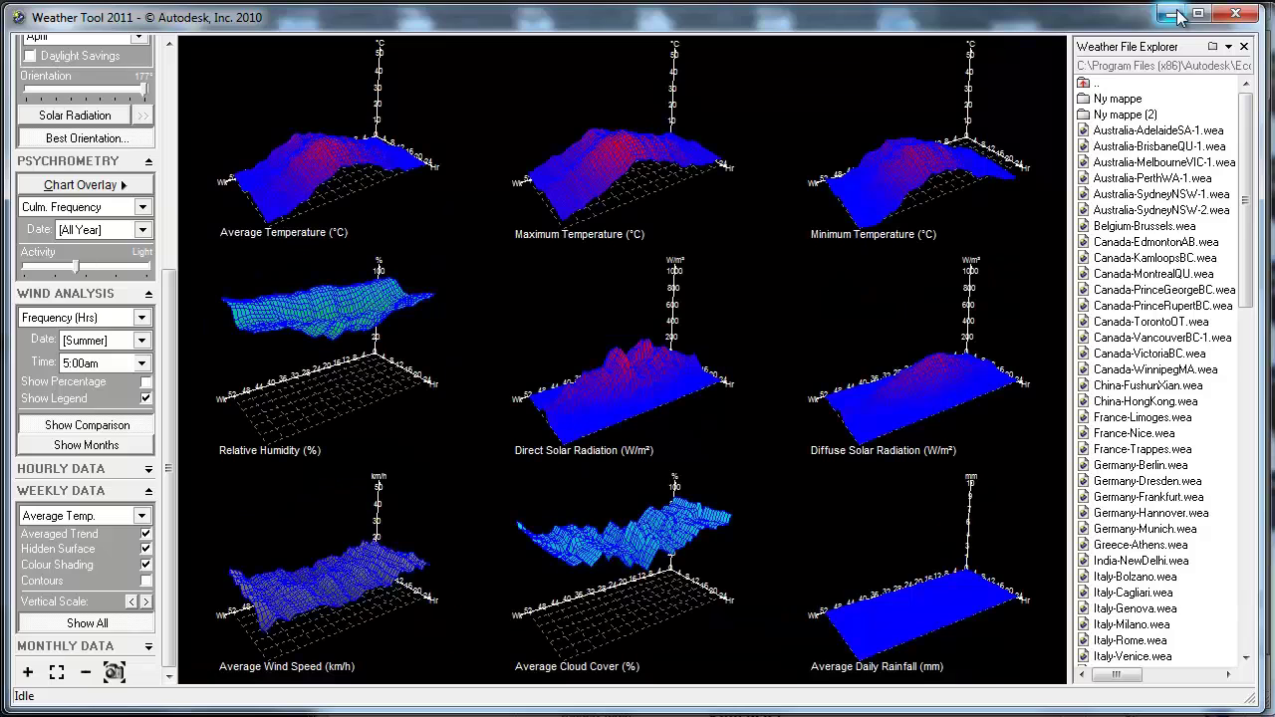
{"action": "left_click", "coordinate": [1178, 15]}
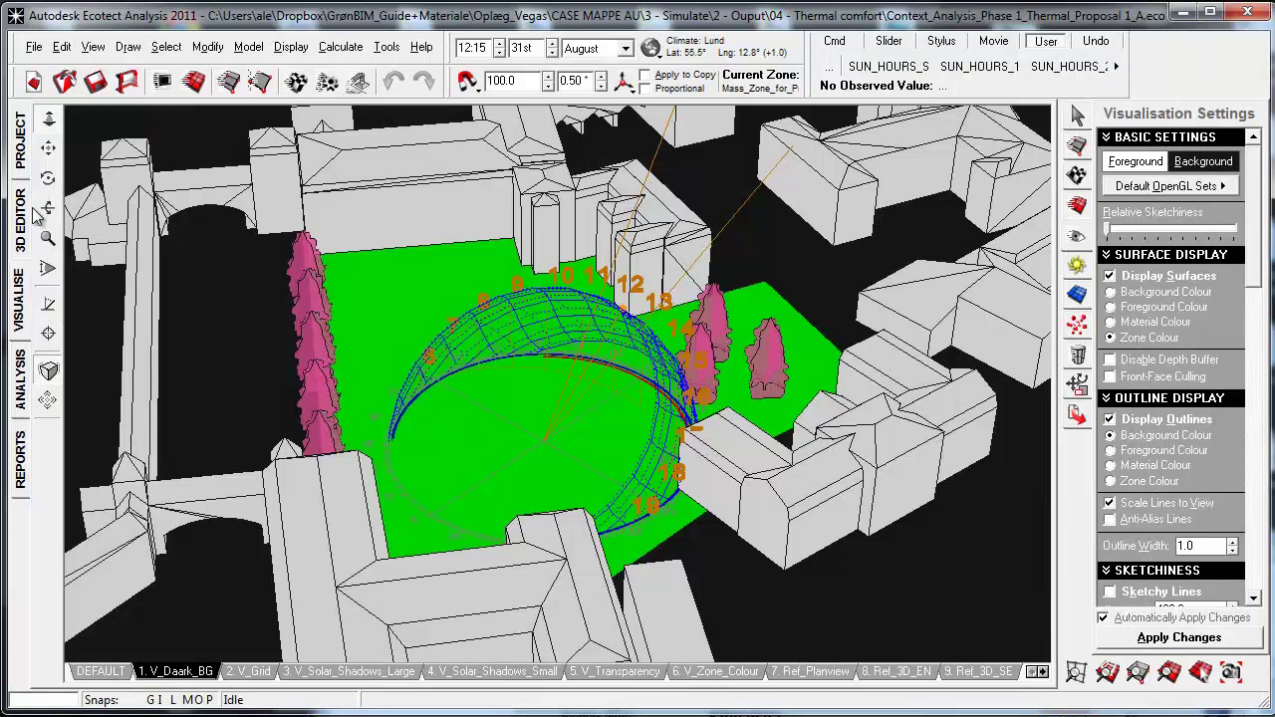
Load Sweden_Lund.wea as the project's weather data file and update the global position to match the climate file.
{"action": "left_click", "coordinate": [28, 159]}
{"action": "left_click", "coordinate": [876, 269]}
{"action": "left_click", "coordinate": [885, 265]}
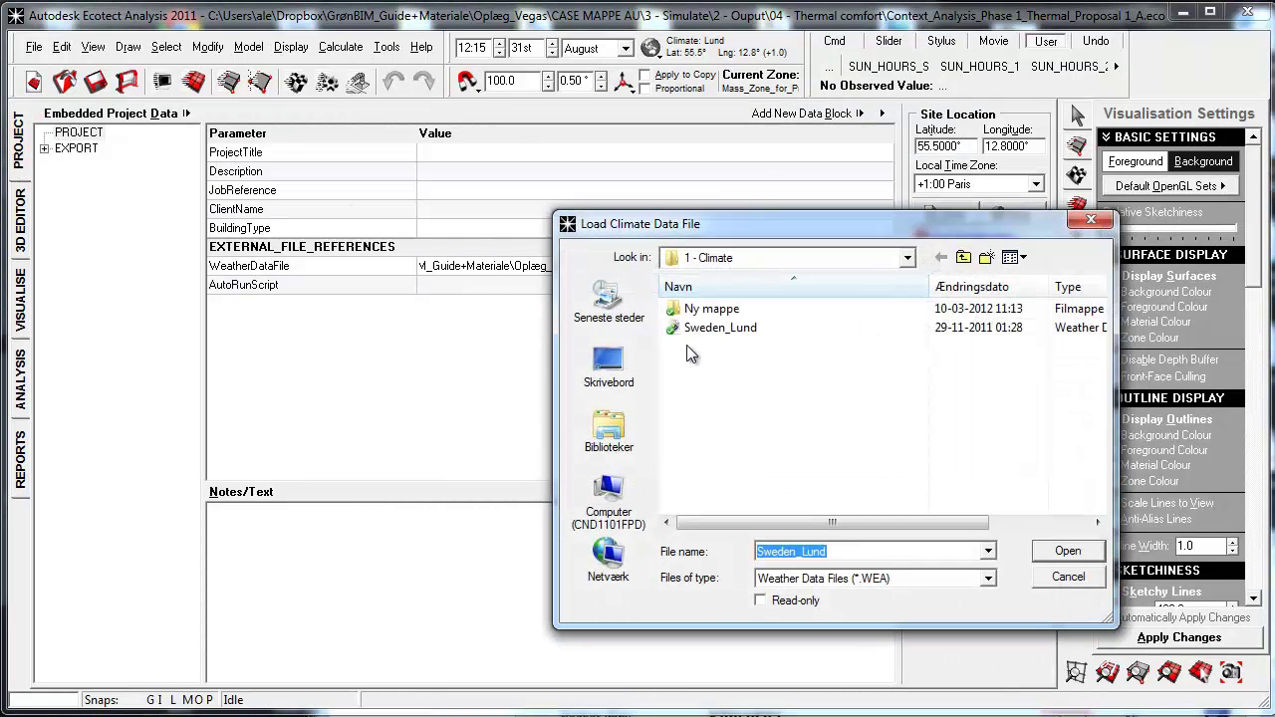
{"action": "left_click", "coordinate": [1063, 554]}
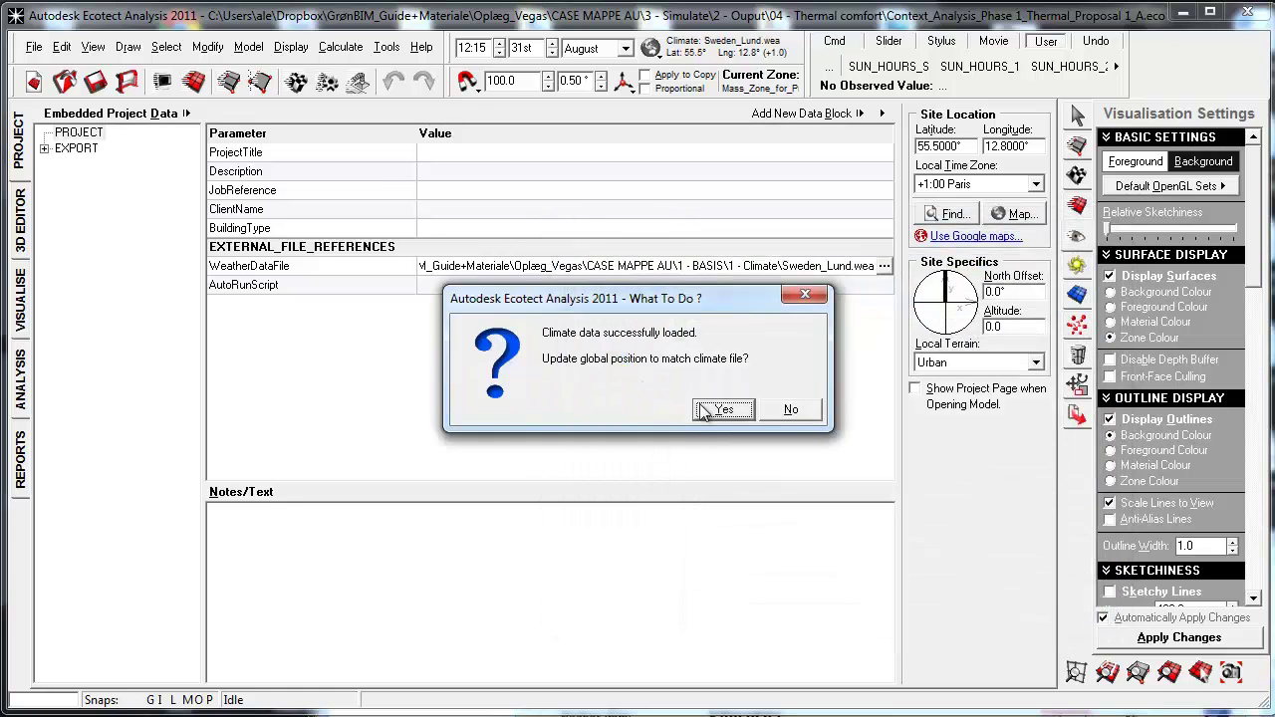
{"action": "left_click", "coordinate": [738, 418]}
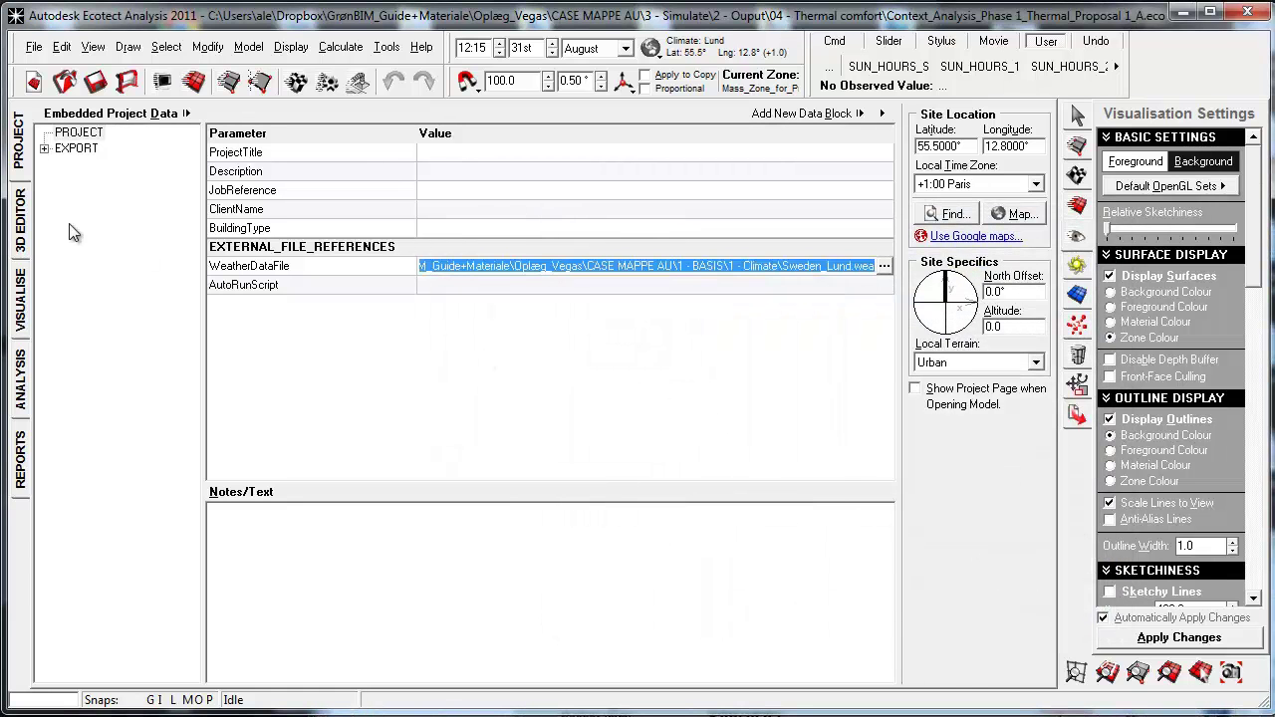
Return to the 3D model, show the shadow settings, and move the sun along its daily path to 09:45 on 31st August.
{"action": "left_click", "coordinate": [22, 247]}
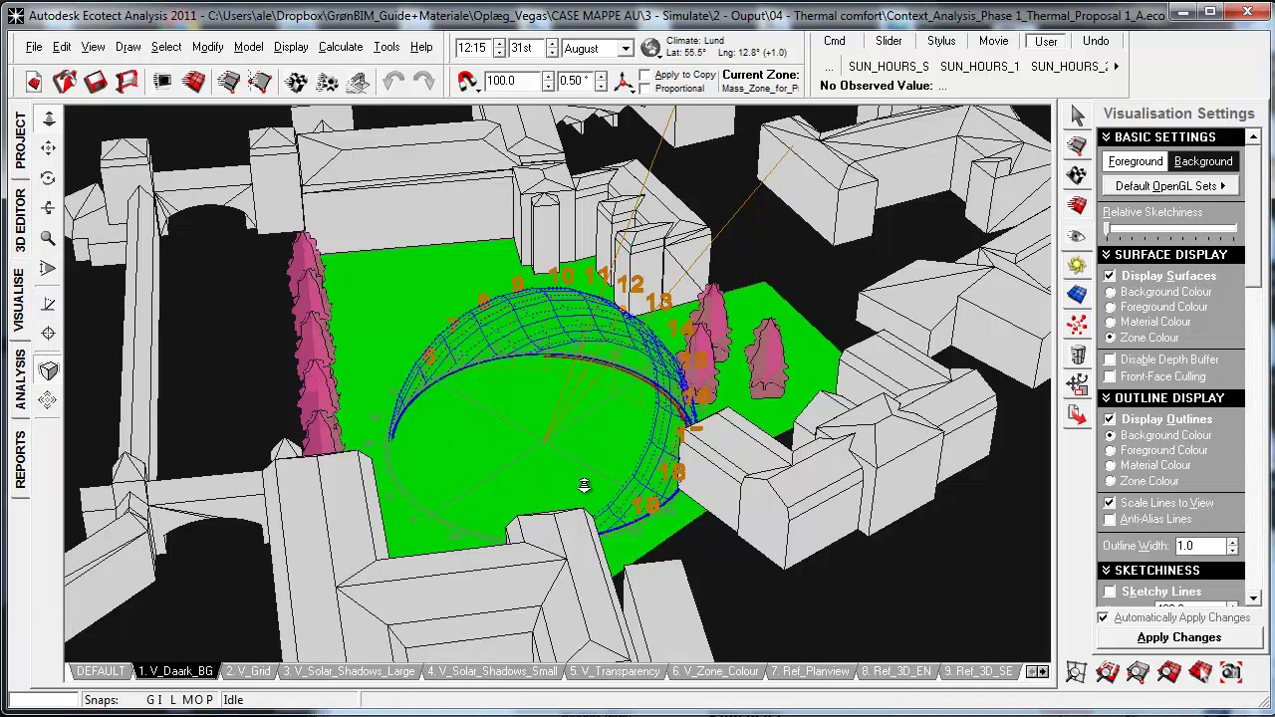
{"action": "left_click", "coordinate": [1075, 264]}
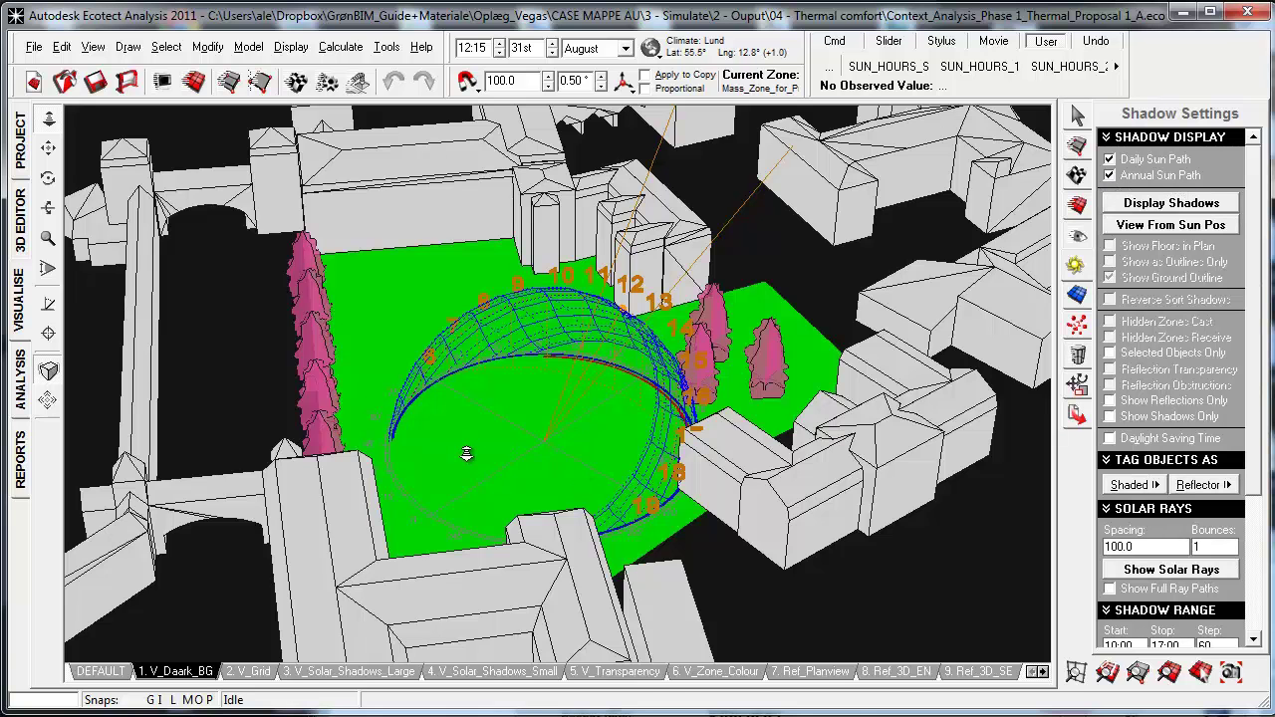
{"action": "left_click_drag", "start_coordinate": [499, 463], "coordinate": [408, 428]}
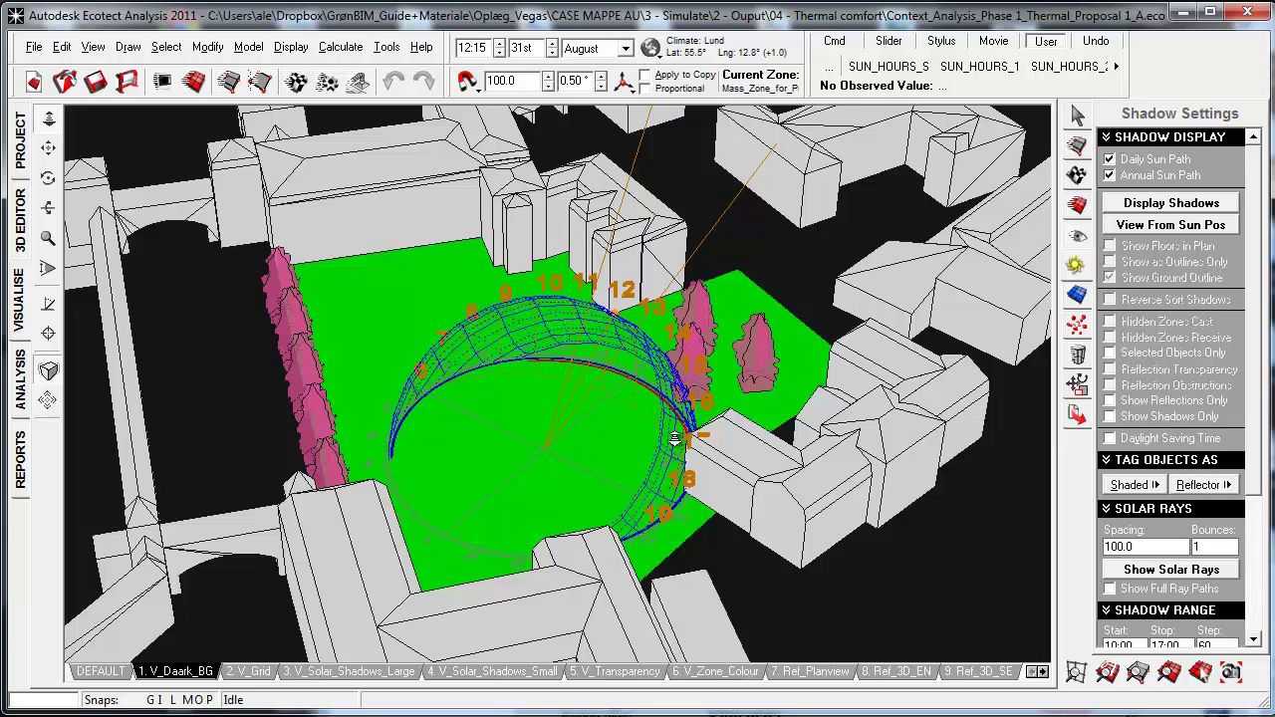
{"action": "mouse_move", "coordinate": [617, 327]}
{"action": "left_mouse_down"}
{"action": "mouse_move", "coordinate": [582, 321]}
{"action": "mouse_move", "coordinate": [675, 406]}
{"action": "mouse_move", "coordinate": [635, 349]}
{"action": "mouse_move", "coordinate": [546, 323]}
{"action": "mouse_move", "coordinate": [609, 341]}
{"action": "mouse_move", "coordinate": [631, 369]}
{"action": "mouse_move", "coordinate": [655, 349]}
{"action": "mouse_move", "coordinate": [665, 362]}
{"action": "mouse_move", "coordinate": [636, 340]}
{"action": "mouse_move", "coordinate": [536, 326]}
{"action": "left_mouse_up"}
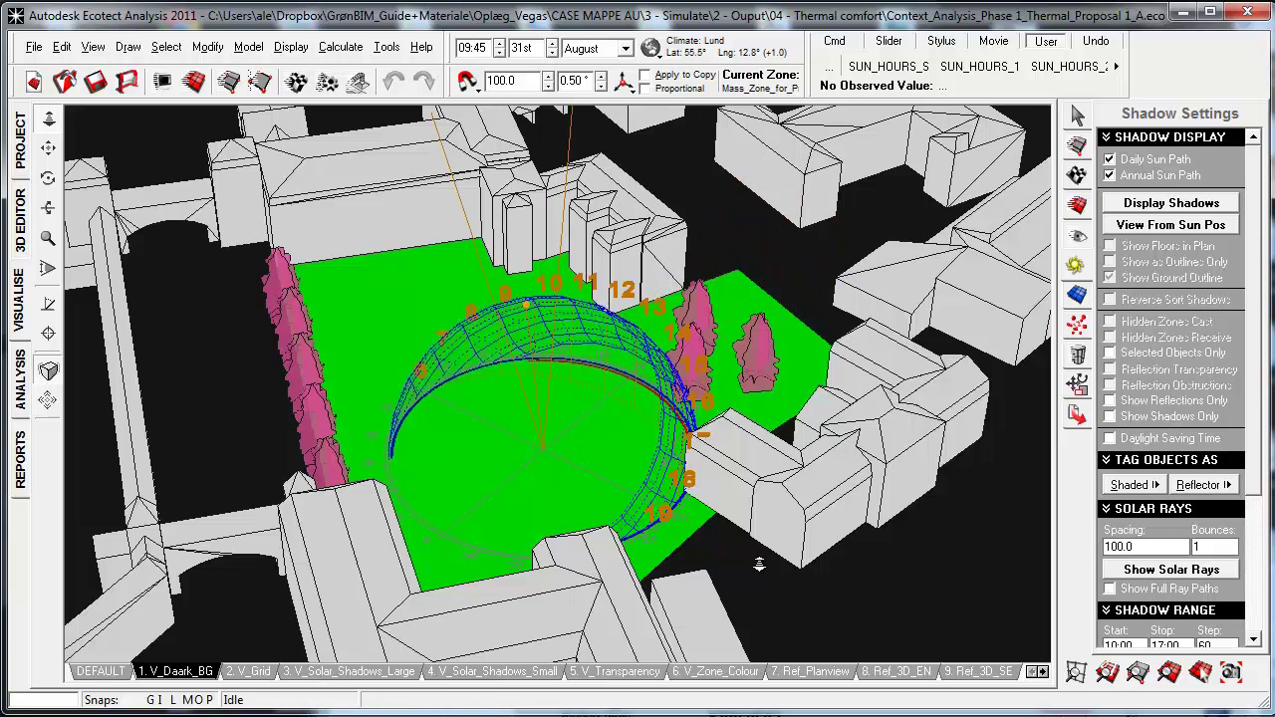